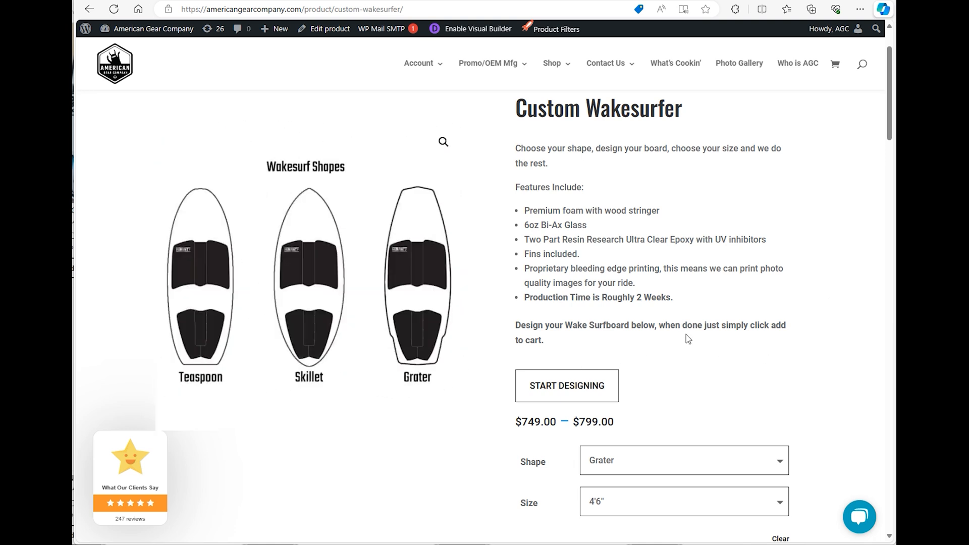
Review the Custom Wakesurfer options and start designing the board.
scroll(688, 338, "down", 2)
left_click(621, 430)
scroll(807, 368, "up", 2)
left_click(581, 389)
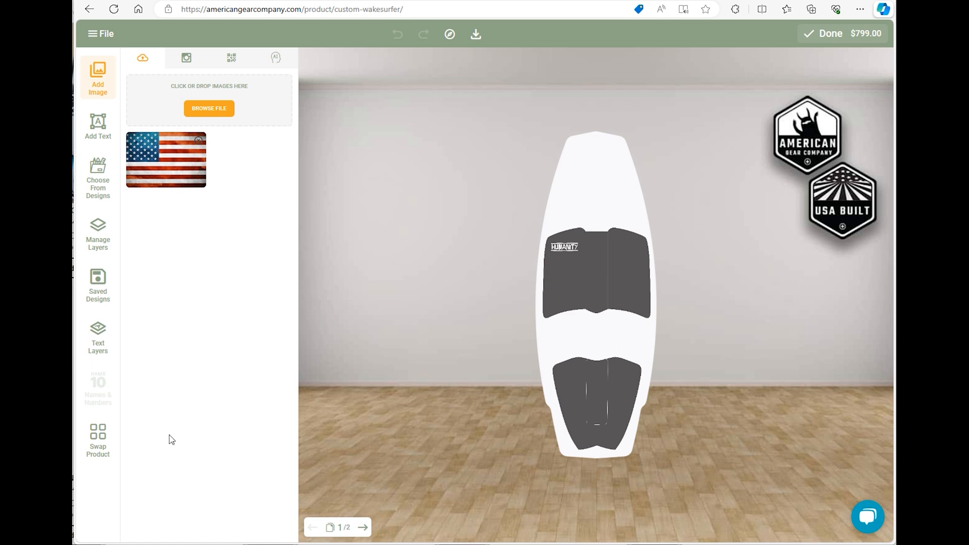
Swap the product, comparing the two alternative board shapes, and settle on the Skillet shape.
left_click(95, 445)
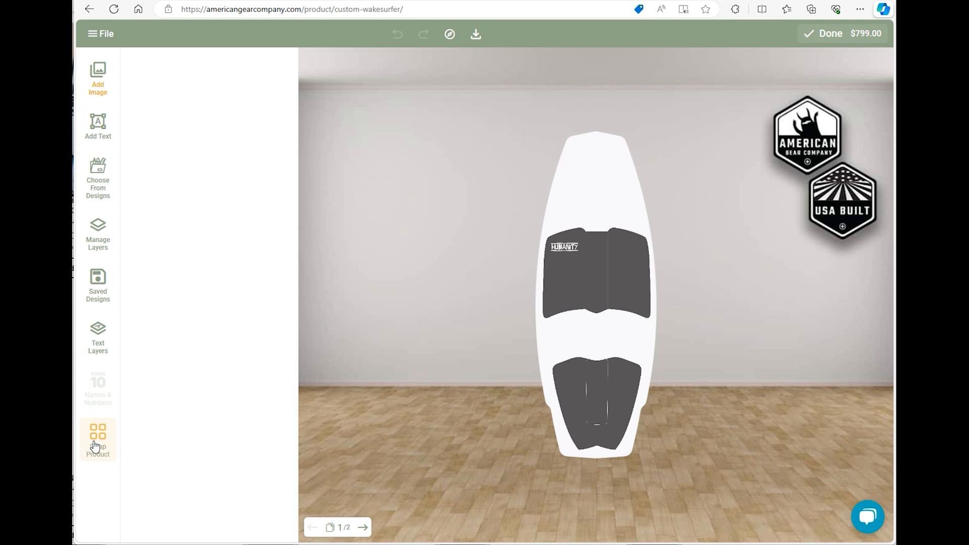
left_click(164, 98)
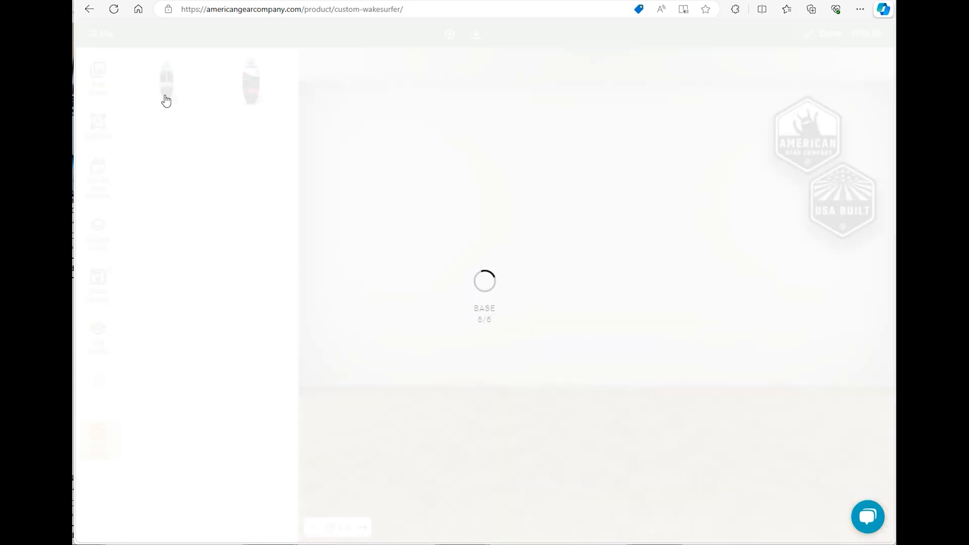
mouse_move(251, 95)
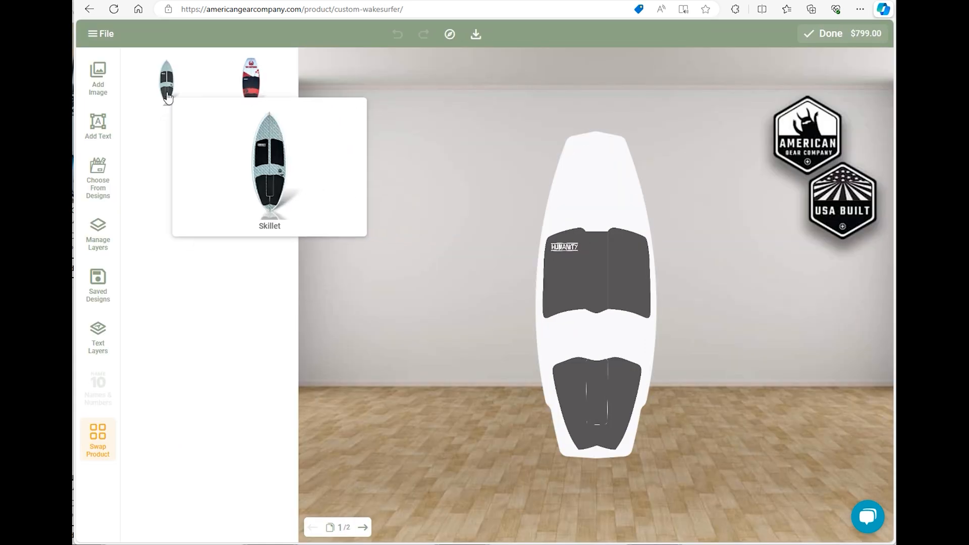
left_click(166, 93)
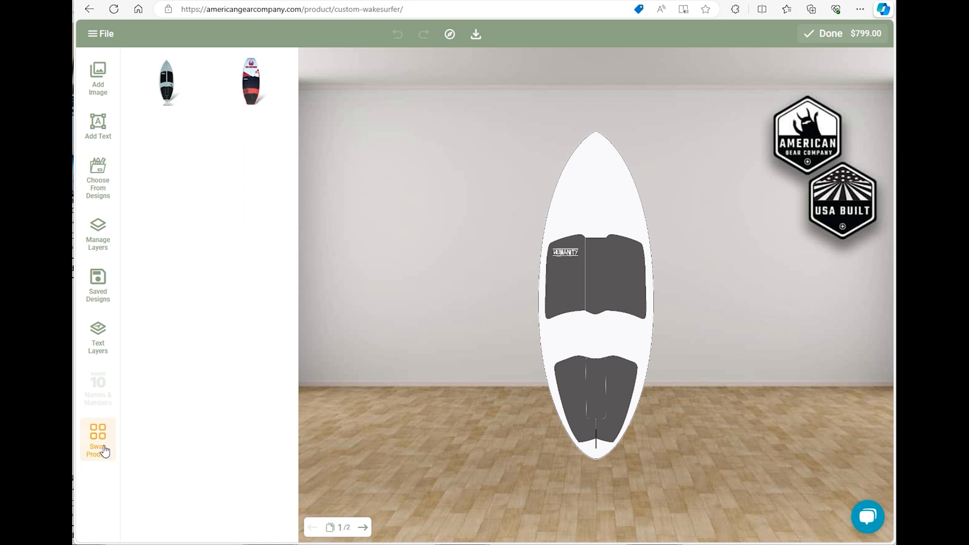
left_click(251, 90)
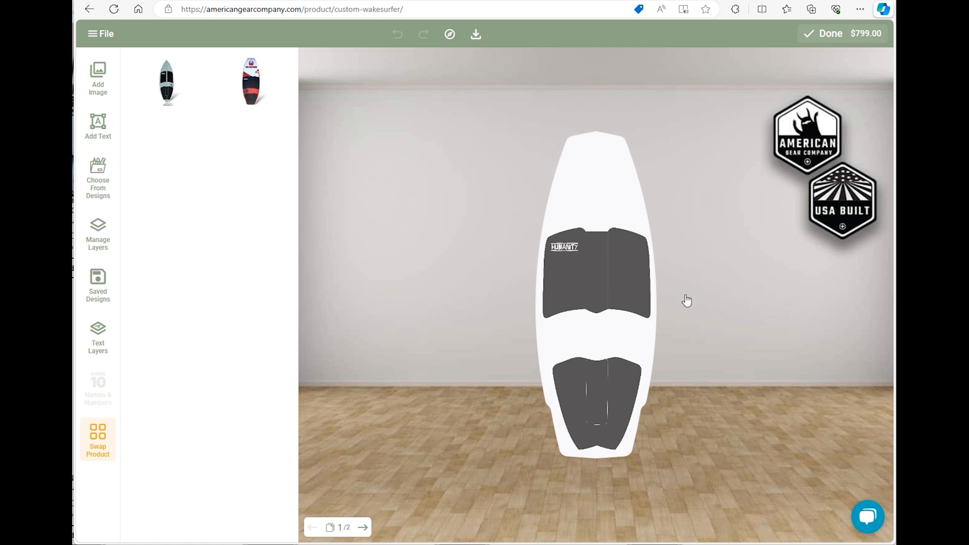
left_click(167, 83)
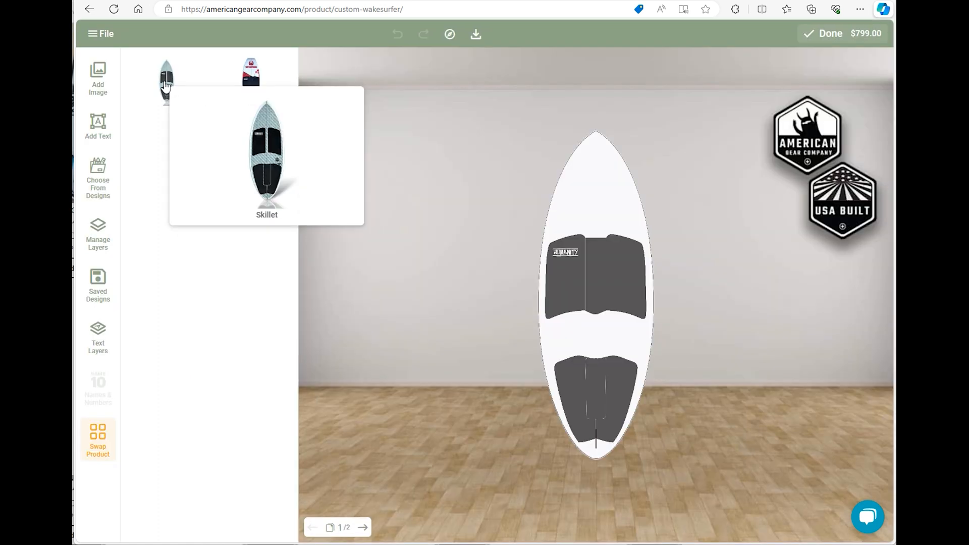
Add the text "happy birthday" to the board and move it to the upper part of the front traction pad.
left_click(103, 130)
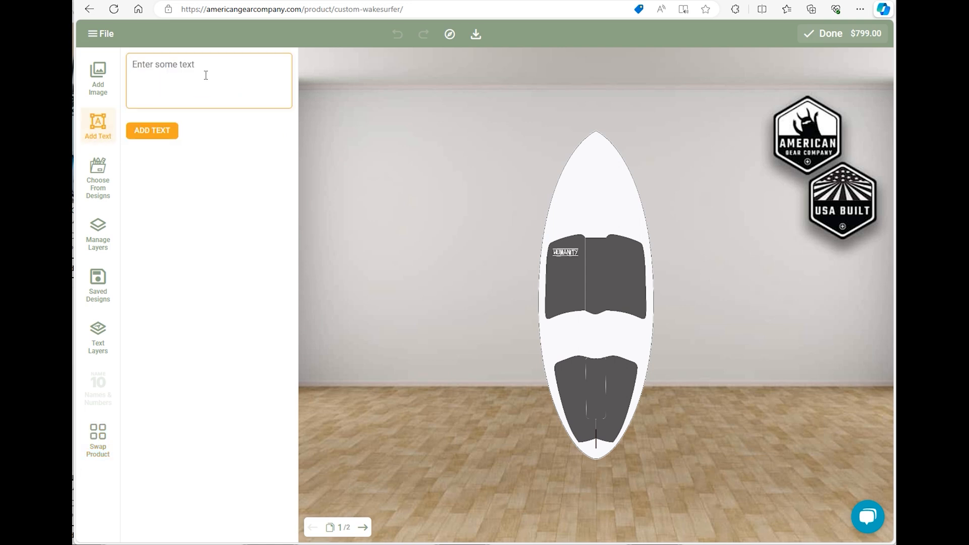
type("happy birthday")
left_click(152, 130)
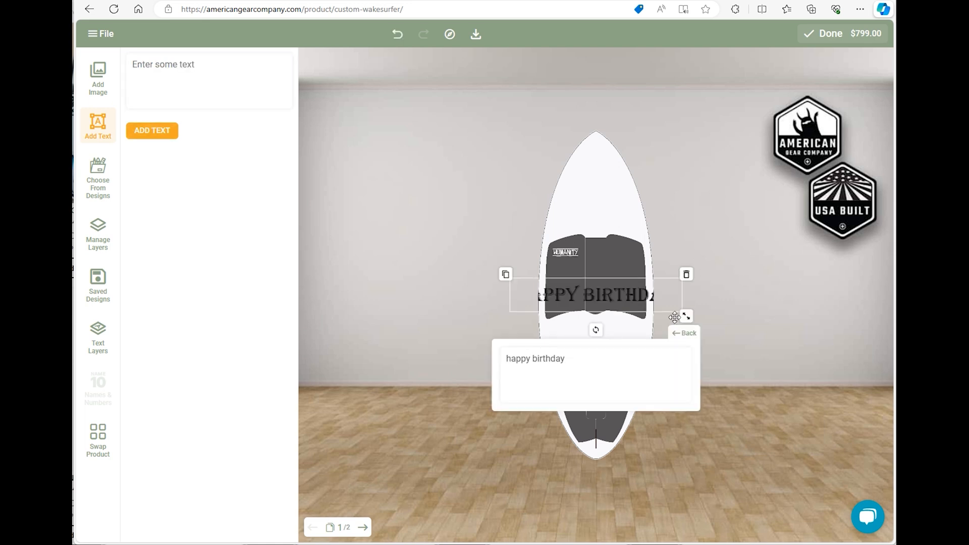
left_click_drag(628, 298, 626, 262)
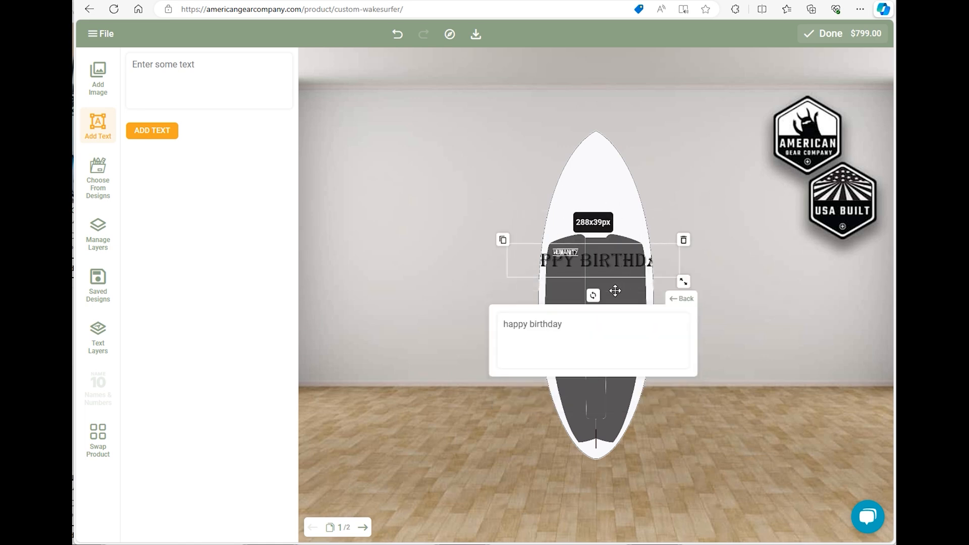
Enlarge the "happy birthday" text to about 474 by 65 px.
left_click(594, 301)
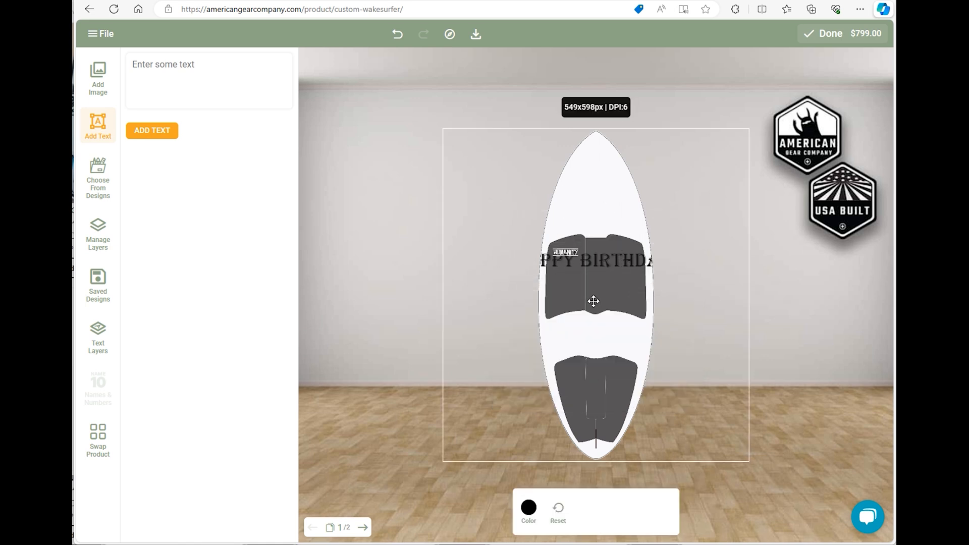
left_click(611, 267)
left_click(598, 300)
left_click(599, 260)
left_click(684, 284)
left_click(683, 281)
left_click_drag(682, 281, 707, 305)
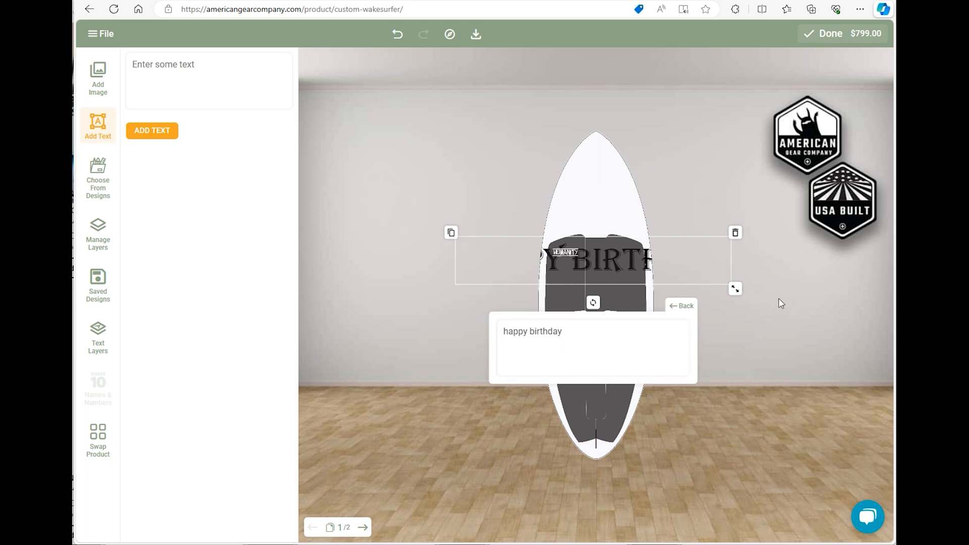
Move the "happy birthday" text onto the nose above the front pad and shrink it to about 232 by 31 px.
left_click(595, 307)
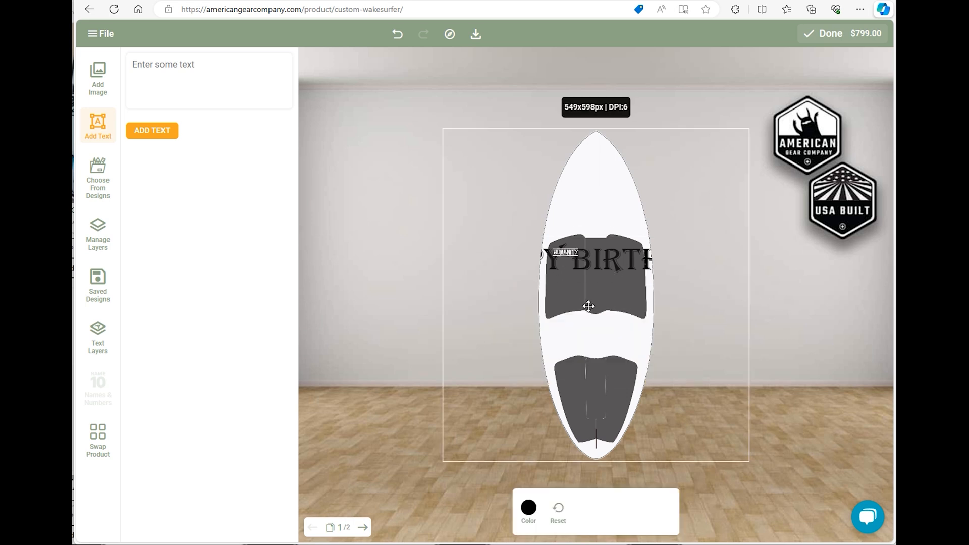
left_click(590, 266)
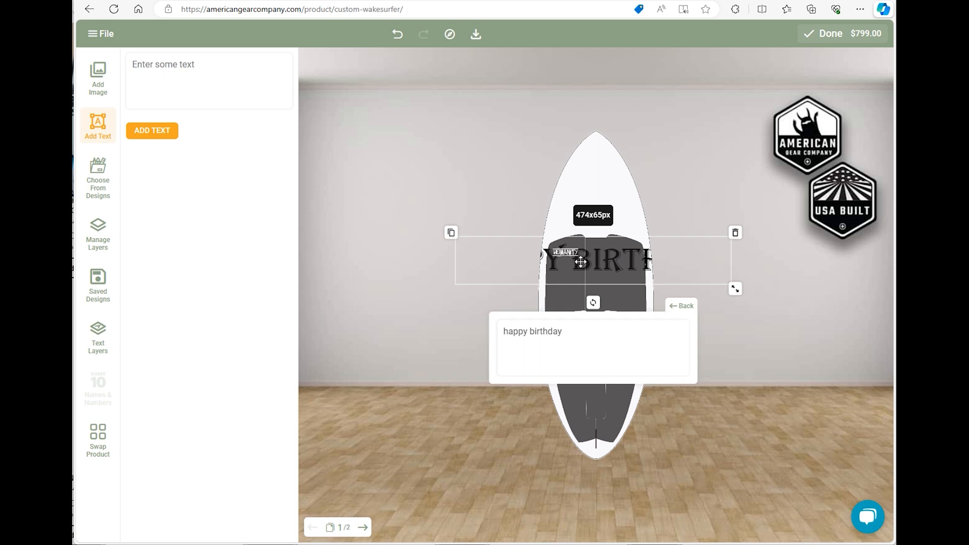
left_click_drag(584, 262, 580, 186)
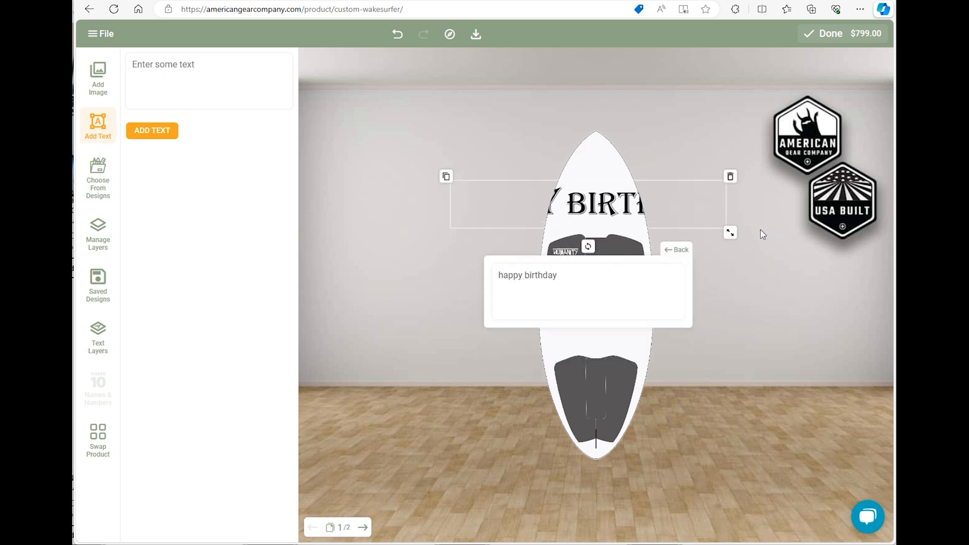
left_click_drag(731, 233, 648, 216)
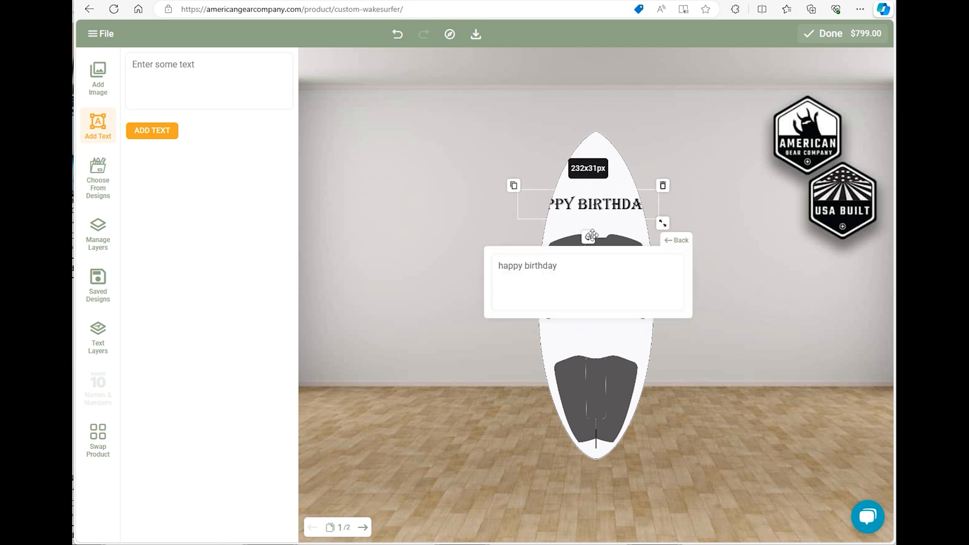
left_click(580, 227)
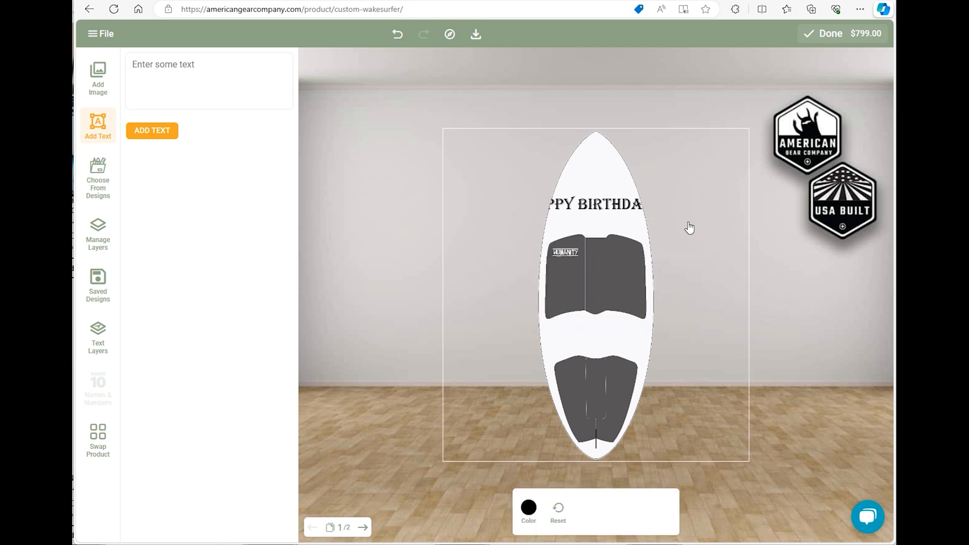
left_click(595, 204)
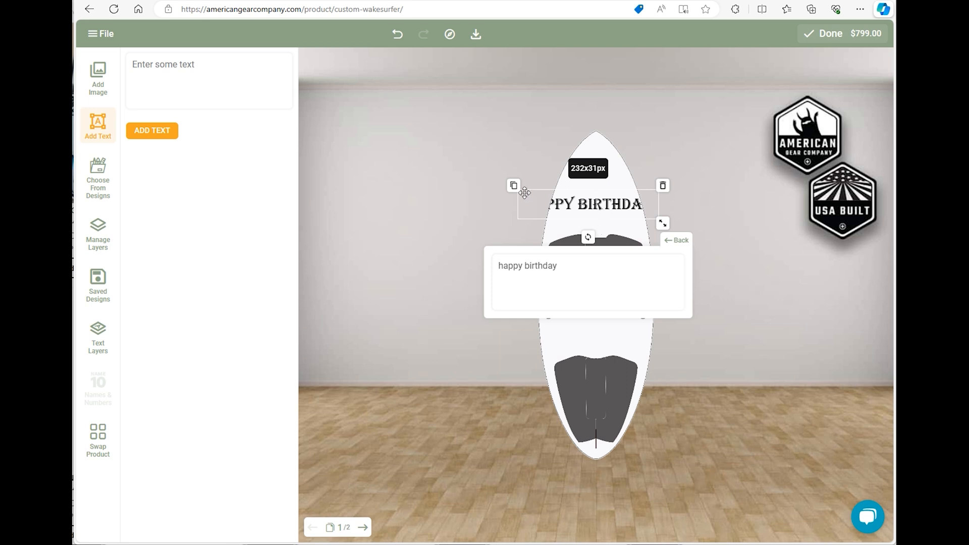
left_click(590, 241)
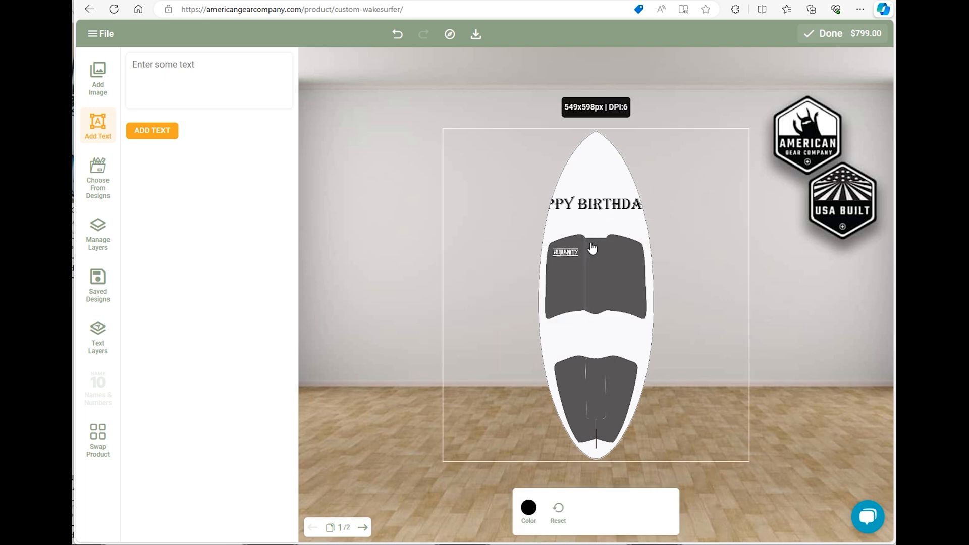
left_click(528, 516)
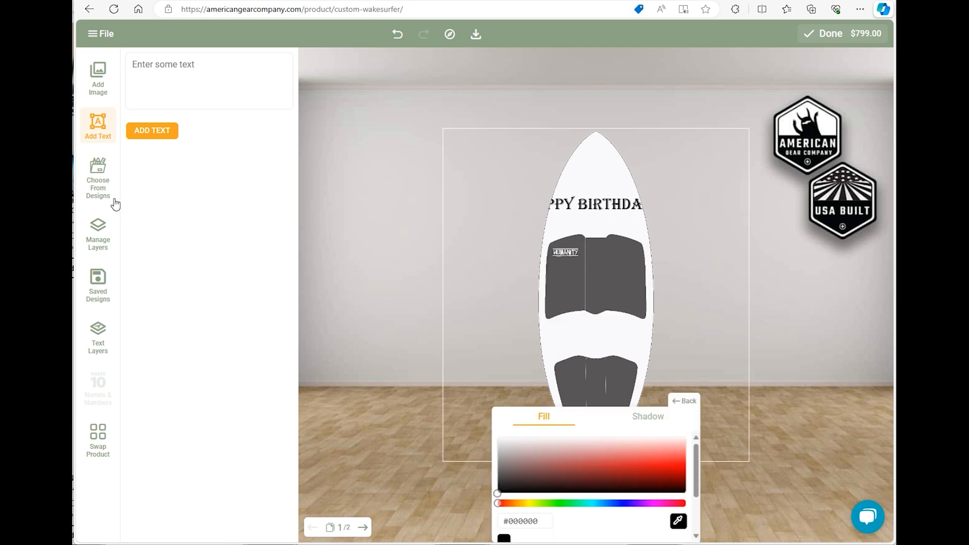
Set the Background layer's colour to pink #fa91cd and lock the layer.
left_click(111, 245)
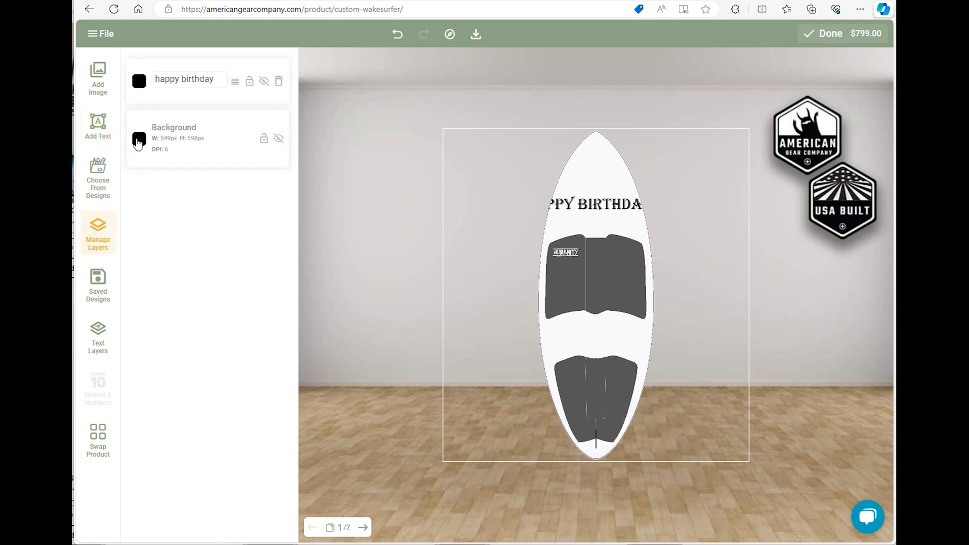
left_click(137, 141)
left_click_drag(271, 185, 219, 193)
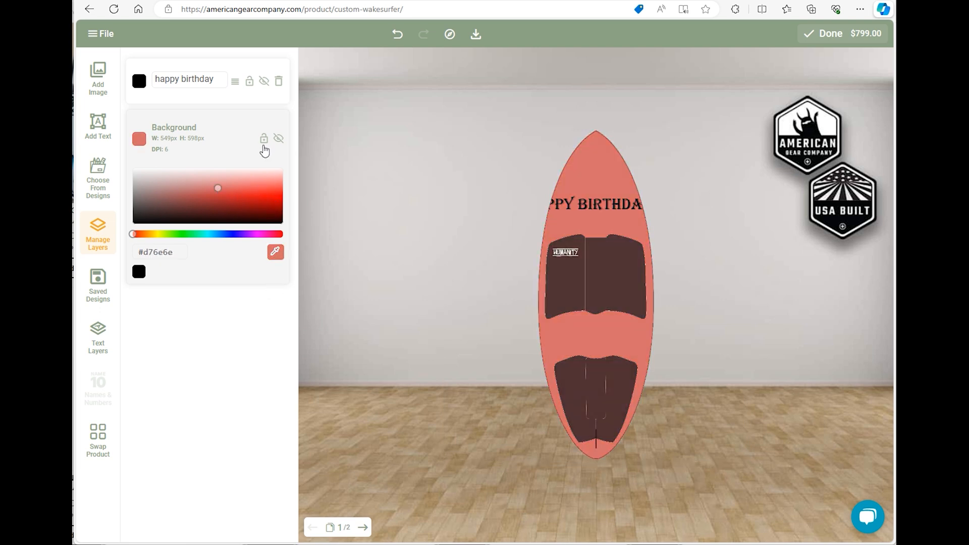
left_click_drag(271, 218, 269, 182)
left_click_drag(239, 234, 269, 234)
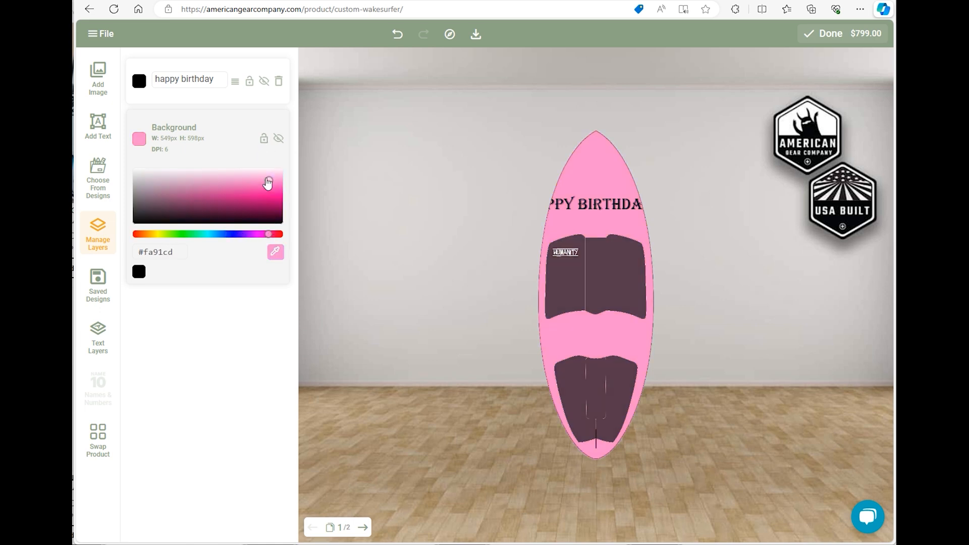
left_click(264, 143)
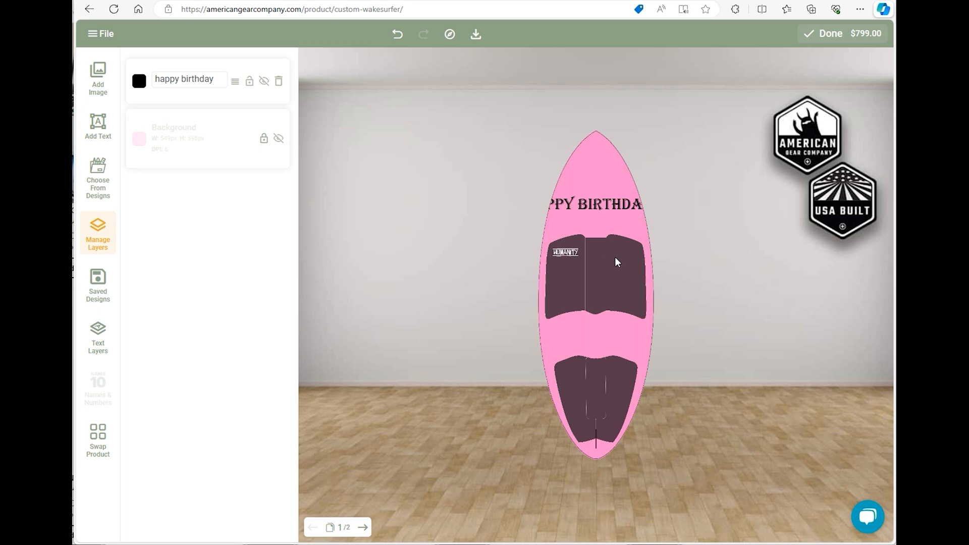
Rotate the "happy birthday" text slightly and shrink it to about 150 by 20 px so it fits the board's width.
left_click(607, 216)
left_click_drag(589, 238, 580, 280)
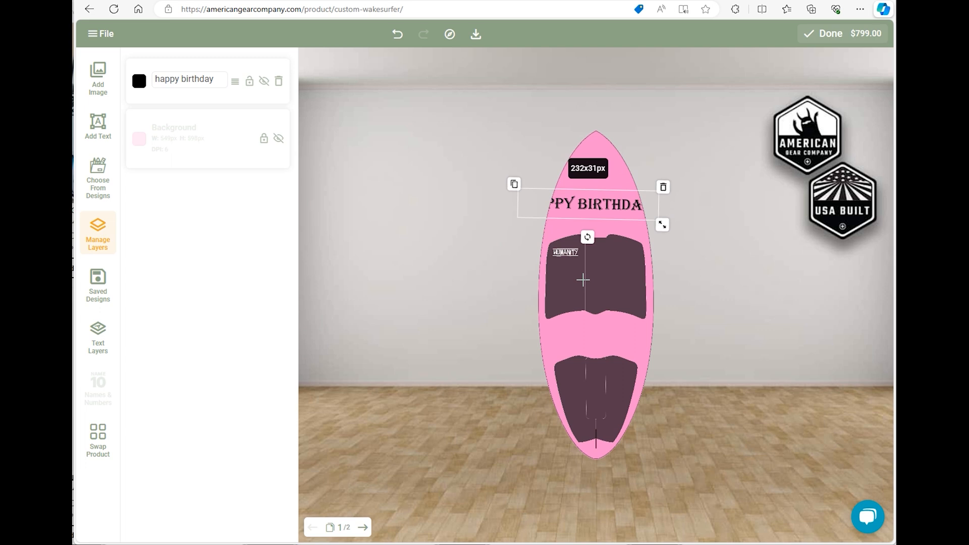
mouse_move(663, 225)
left_mouse_down()
mouse_move(608, 205)
mouse_move(665, 225)
mouse_move(646, 226)
left_mouse_up()
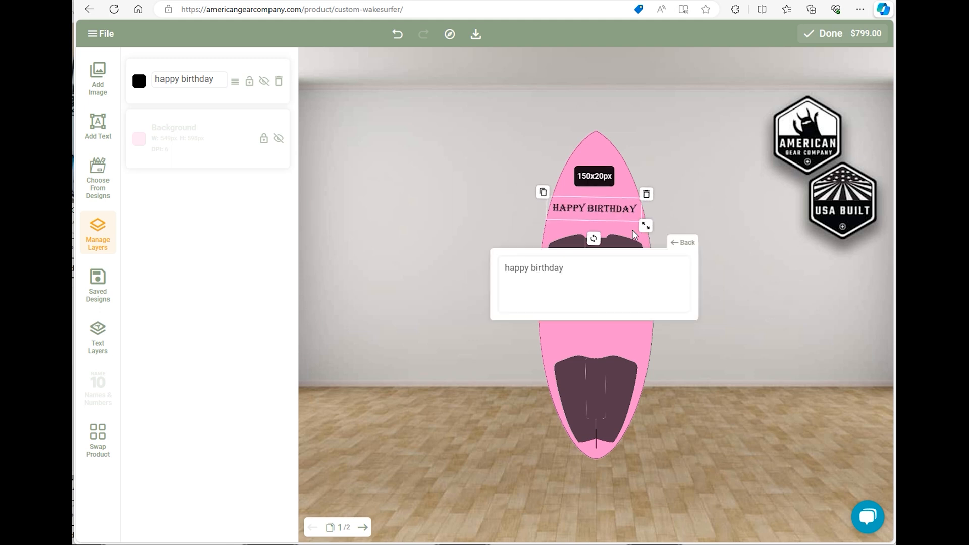
Change the font of the "happy birthday" text to Aclonica.
left_click(686, 244)
left_click(627, 268)
scroll(528, 324, "down", 3)
left_click(530, 313)
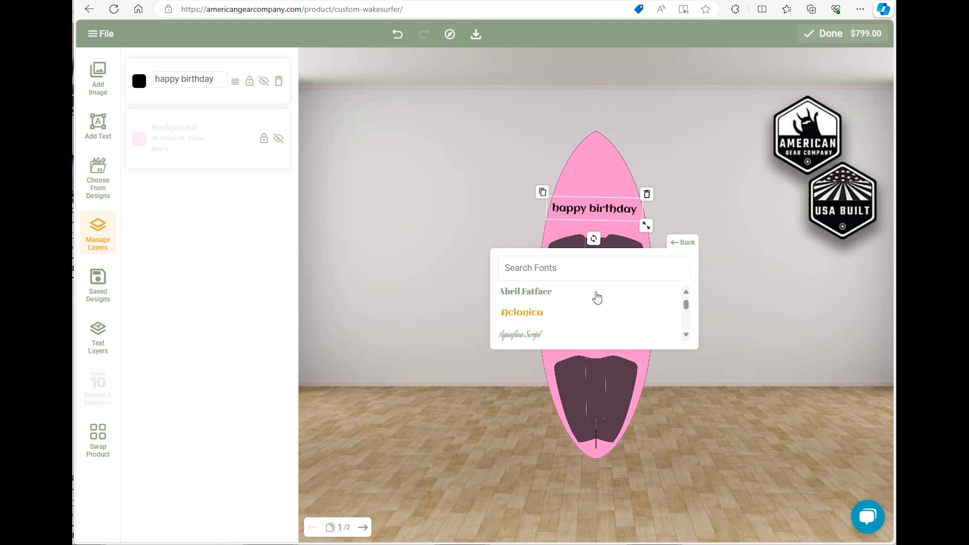
Set the fill colour of the "happy birthday" text to pale yellow.
left_click(687, 242)
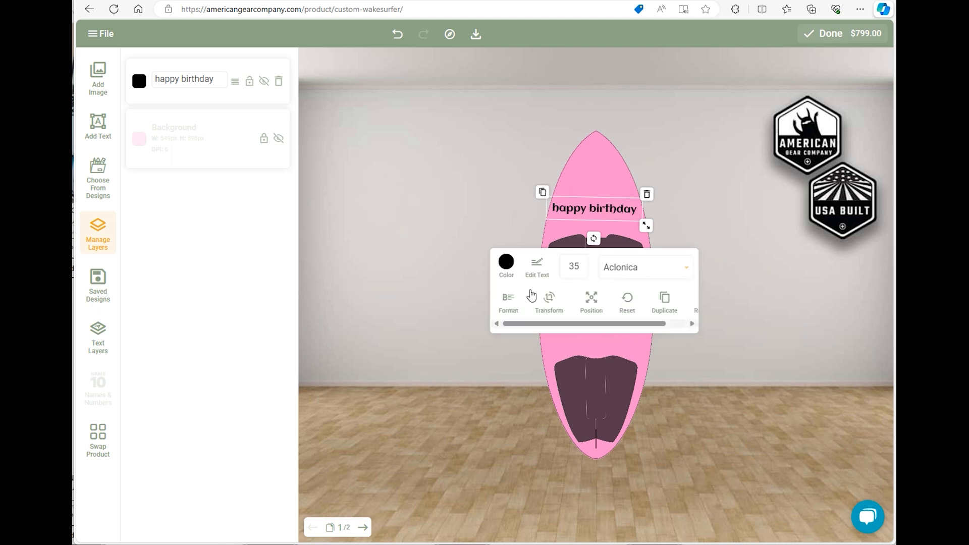
left_click(505, 263)
left_click(569, 284)
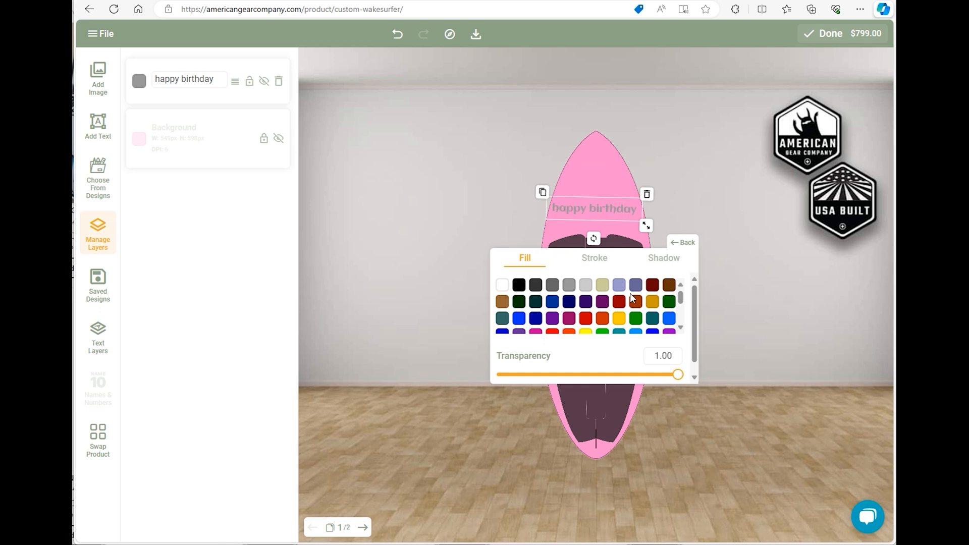
scroll(656, 303, "down", 5)
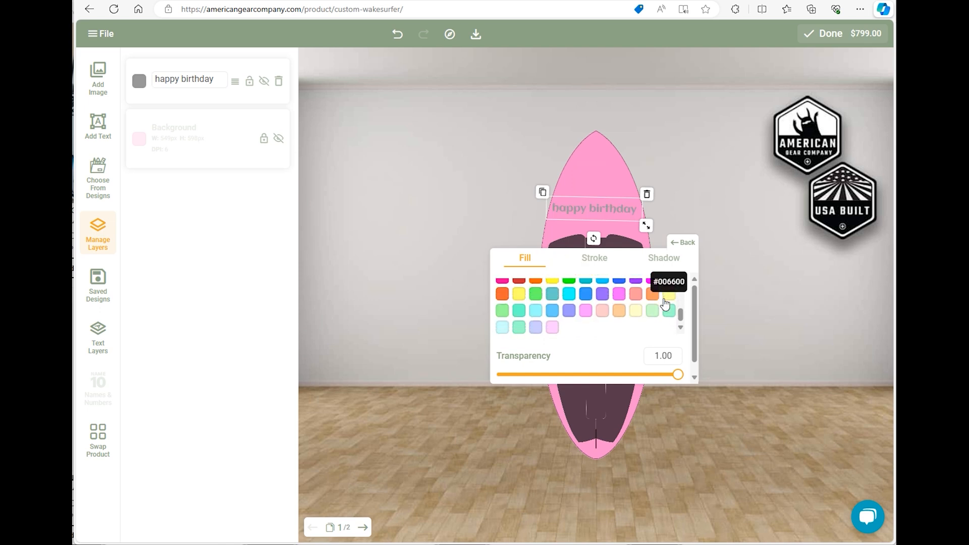
left_click(637, 310)
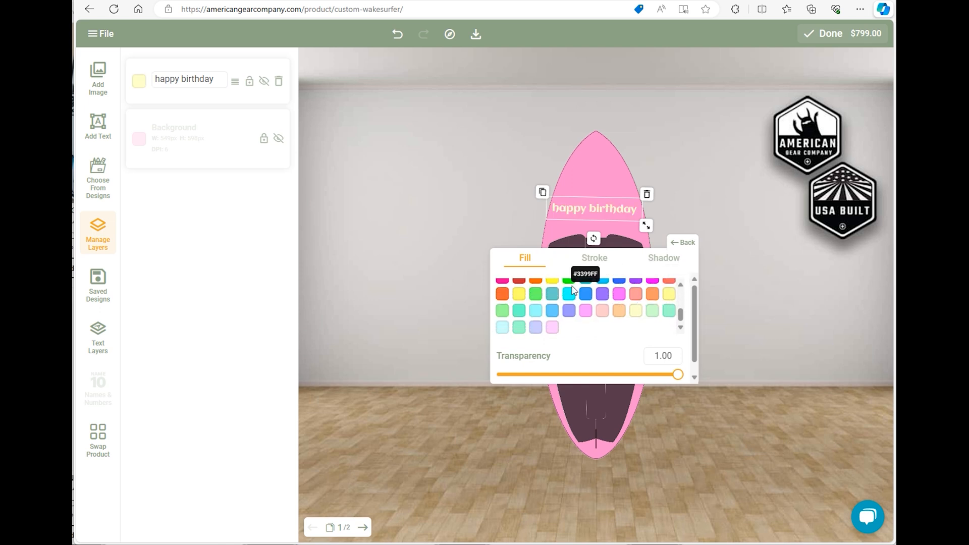
left_click(685, 243)
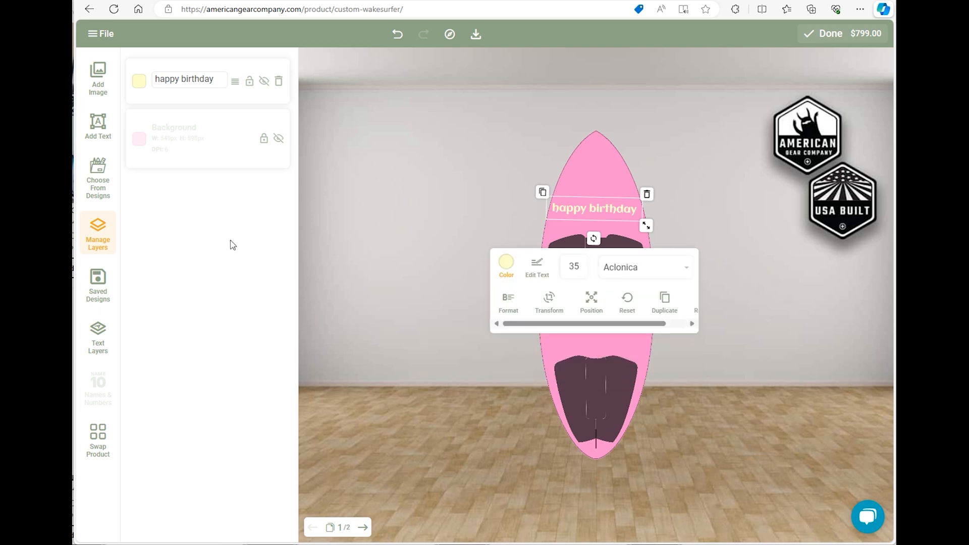
Add the ready-made knit texture fabric47 from the Textures designs to the board.
left_click(100, 188)
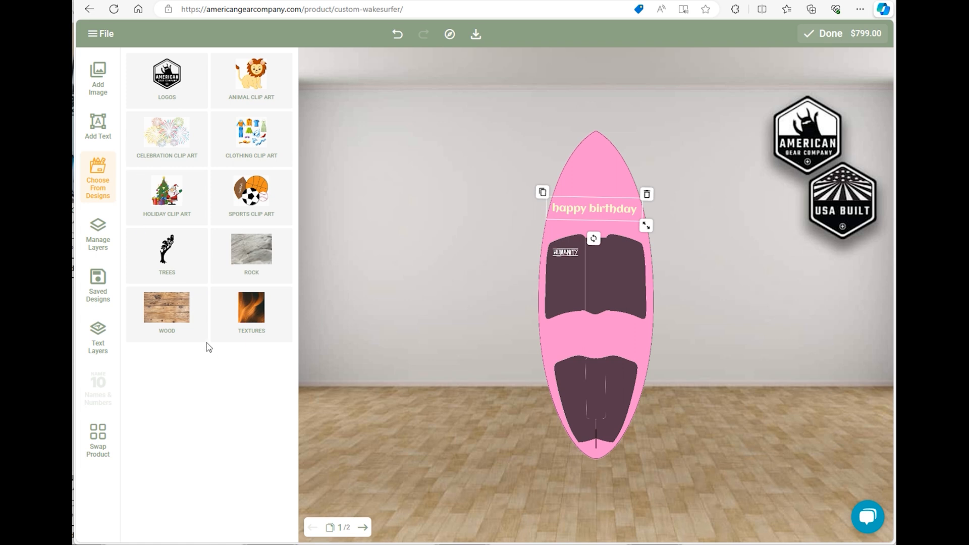
left_click(253, 322)
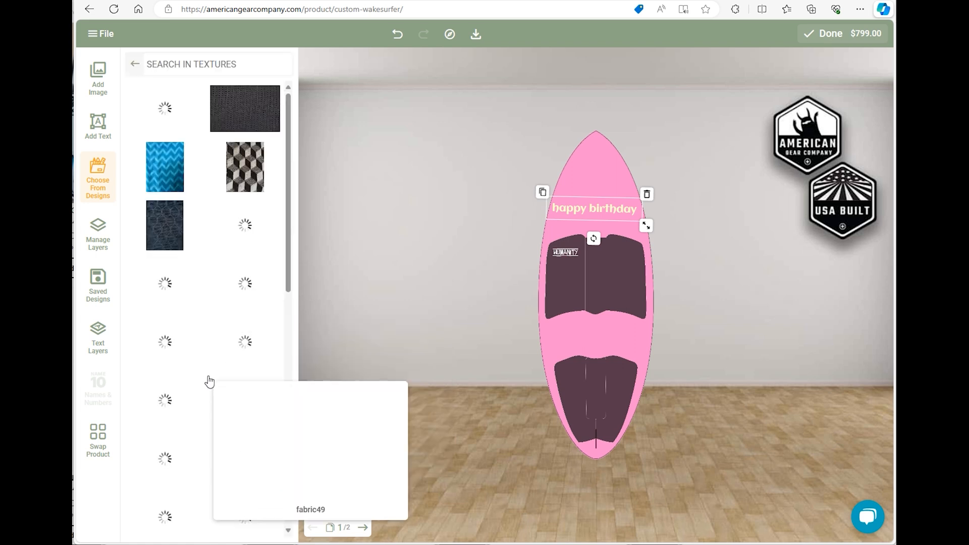
scroll(210, 382, "down", 4)
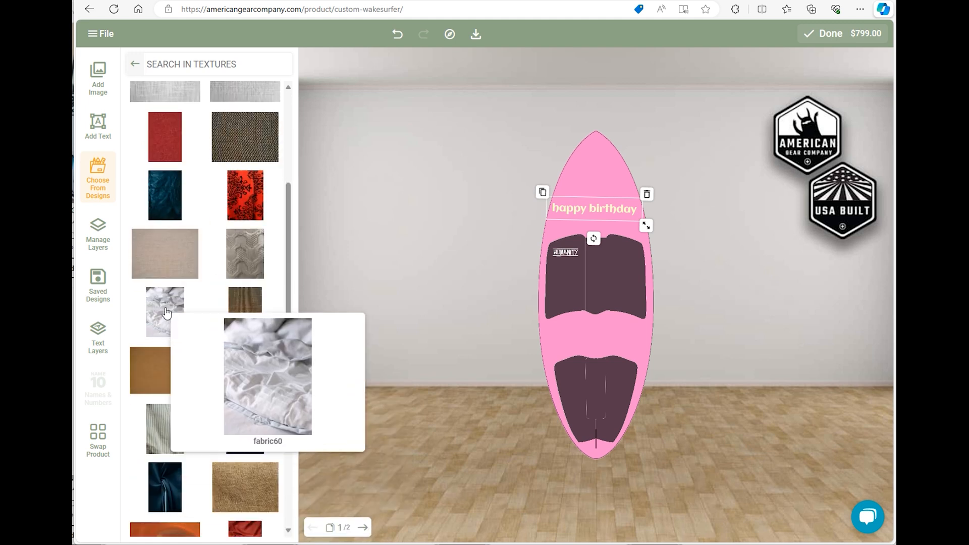
left_click(145, 261)
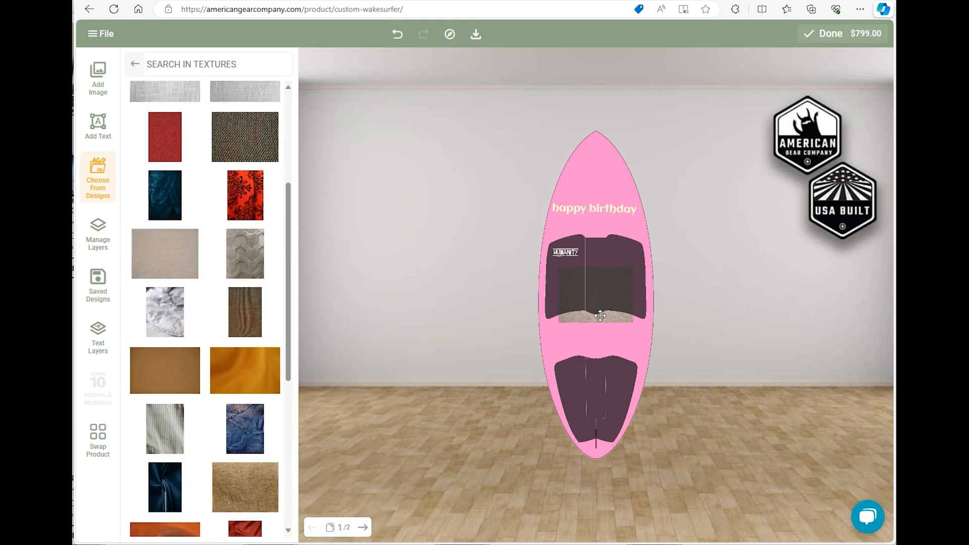
Rotate the fabric47 texture a quarter turn and enlarge it to about 624 by 468 px so it covers the whole board.
left_click_drag(643, 339, 718, 424)
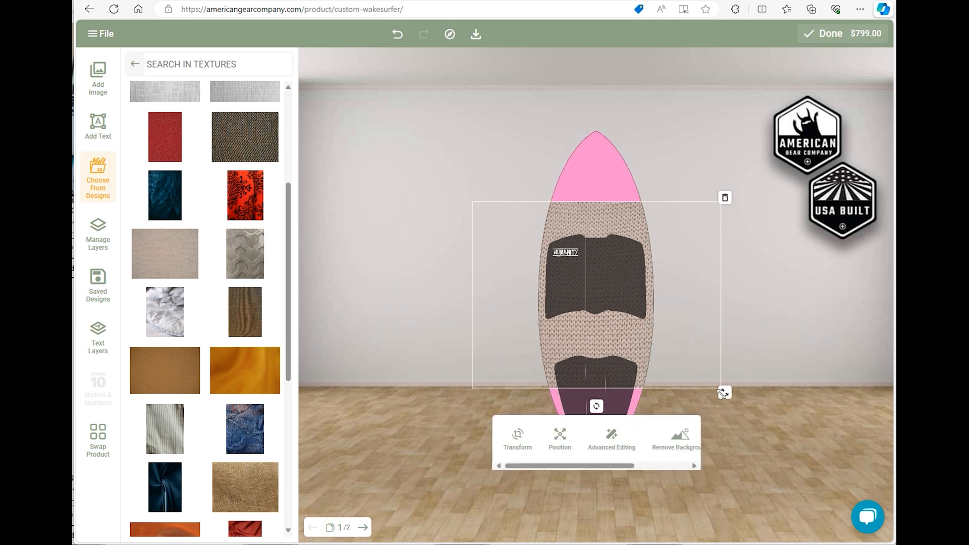
left_click_drag(597, 406, 471, 297)
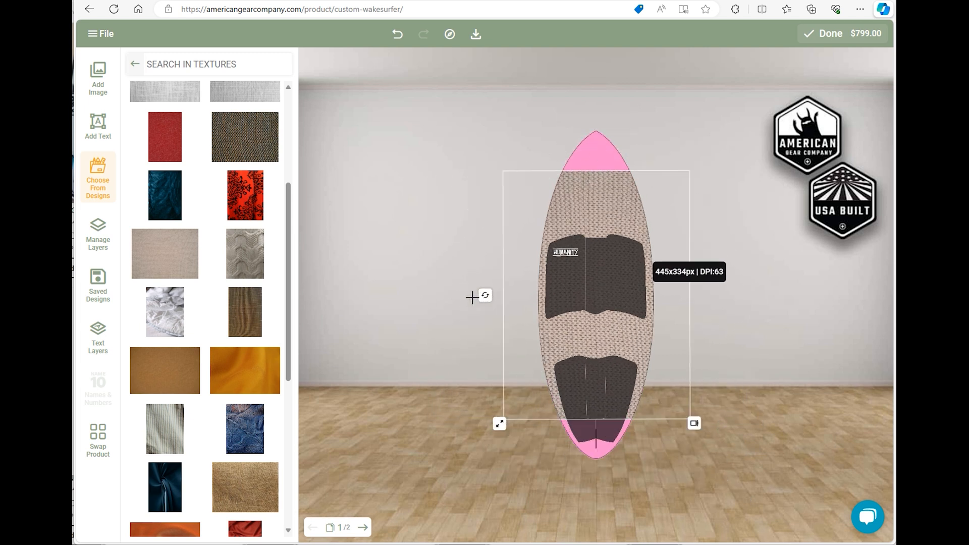
left_click_drag(503, 422, 470, 471)
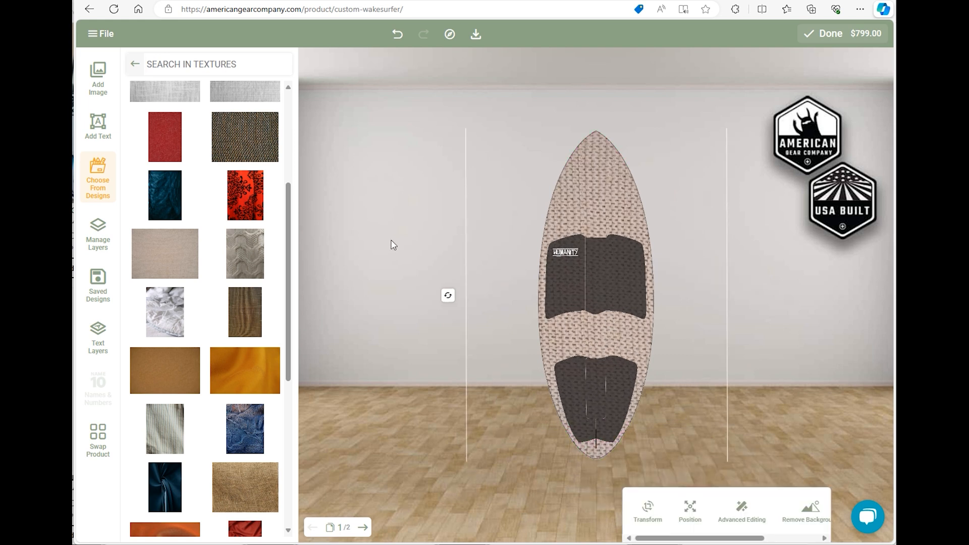
Move the fabric47 layer beneath the "happy birthday" text layer.
left_click(108, 243)
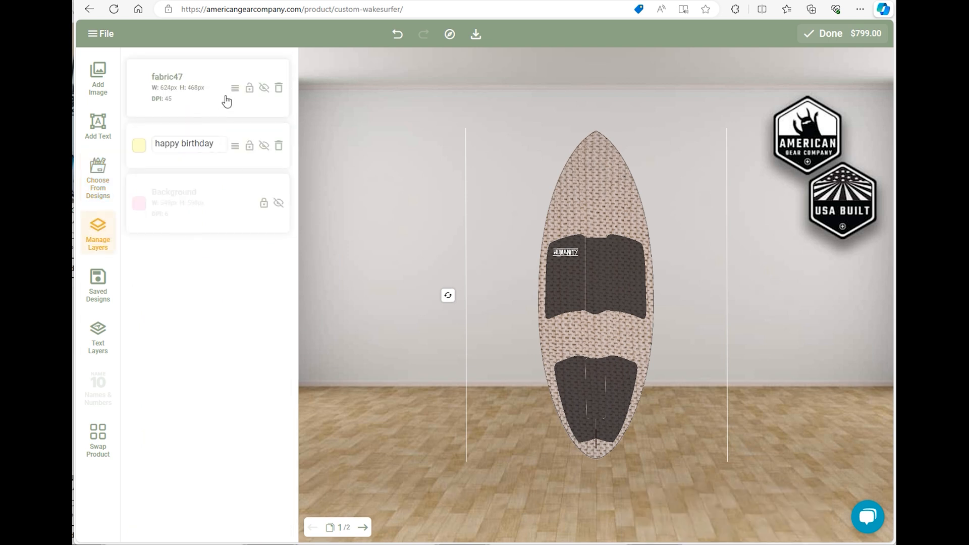
left_click_drag(235, 88, 231, 139)
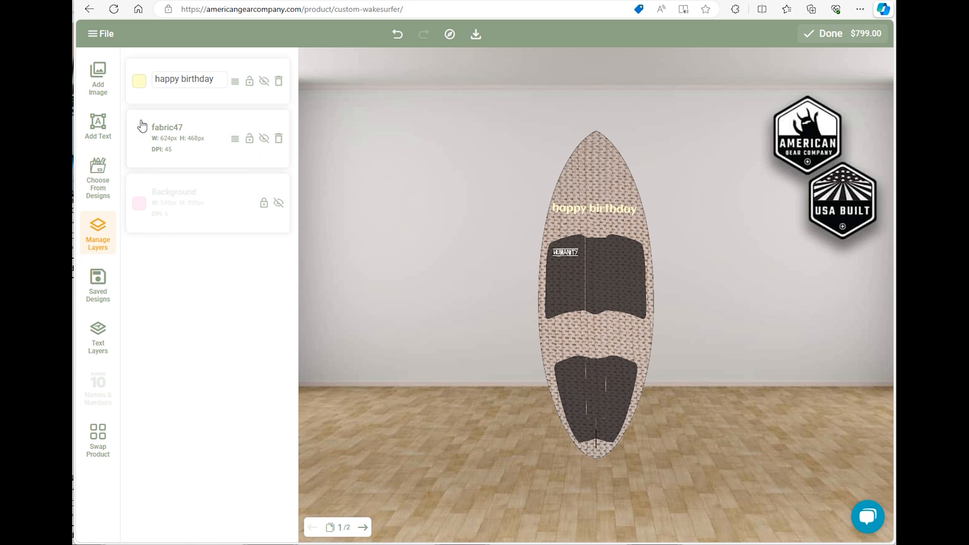
Upload the image 397-Iron-Maiden-The-Number-of-the-Beast.jpg from the Desktop folder.
left_click(100, 87)
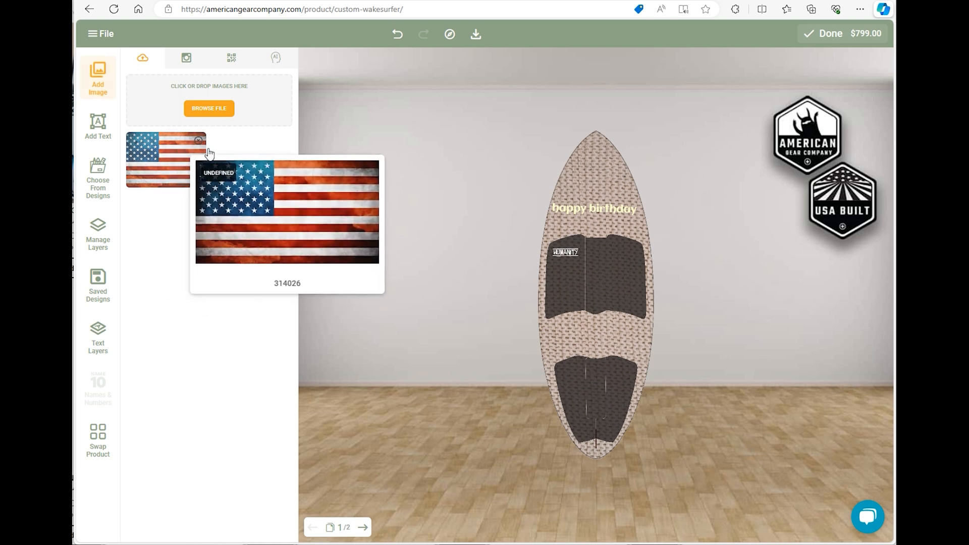
left_click(216, 112)
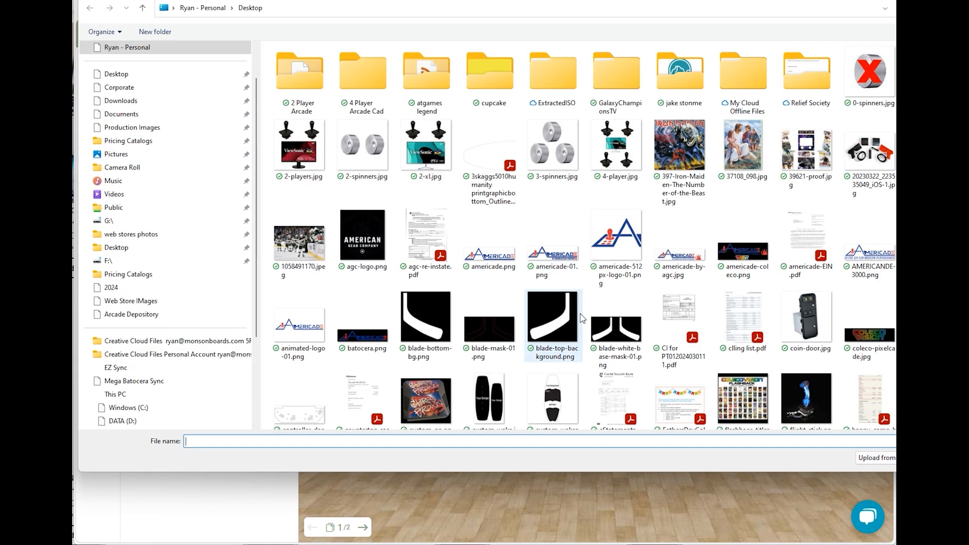
scroll(582, 317, "down", 4)
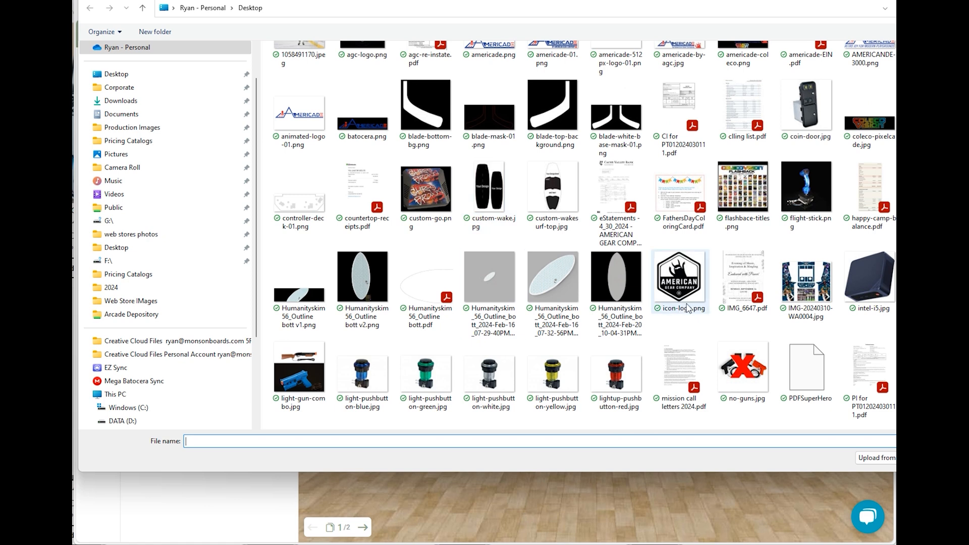
scroll(688, 308, "up", 4)
left_click(697, 157)
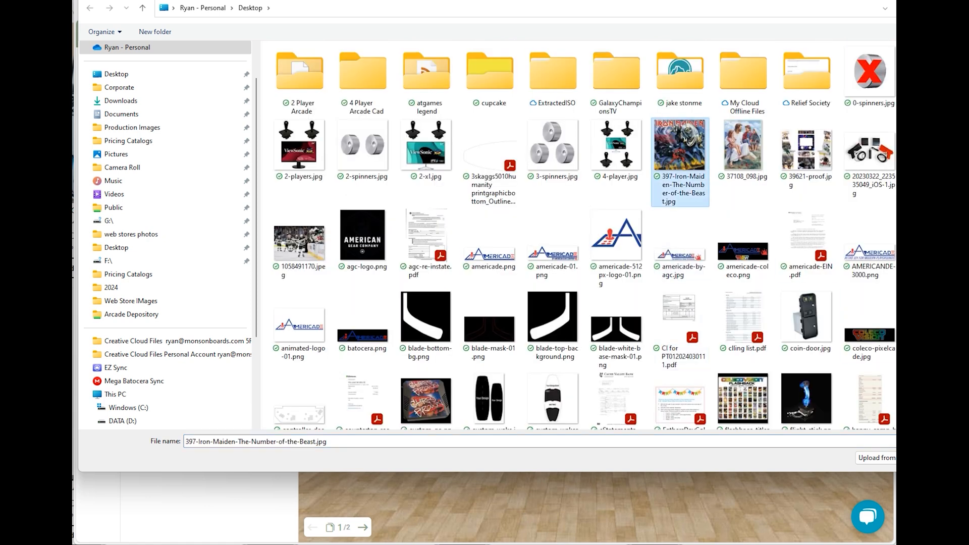
key("Return")
left_click(505, 240)
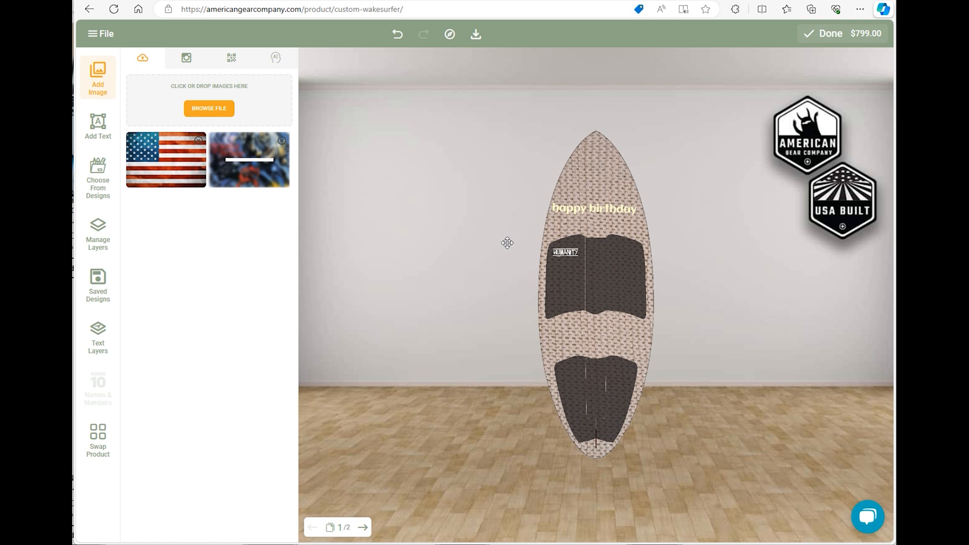
Place the Iron Maiden image on the board and move a 100 by 100 px copy up near the nose, over the text.
mouse_move(257, 171)
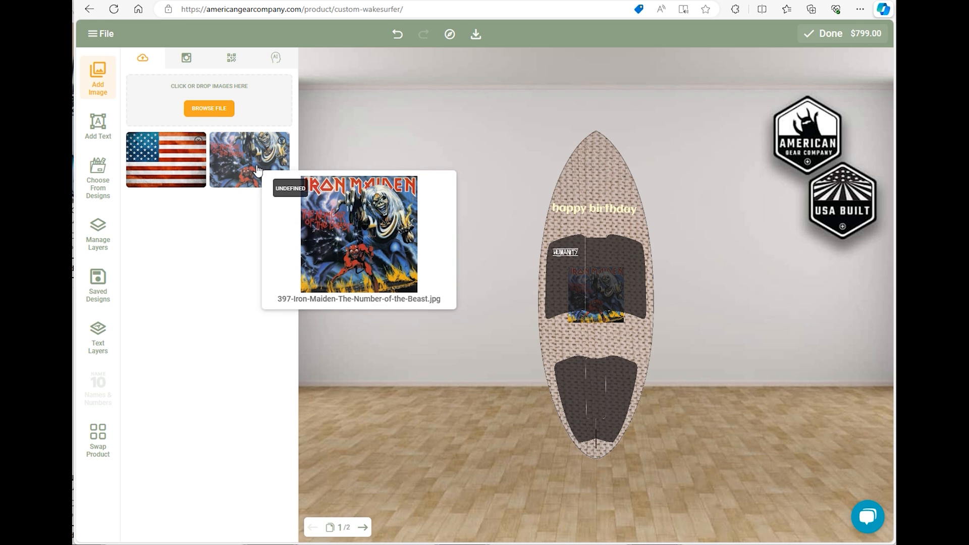
left_click_drag(606, 322, 632, 378)
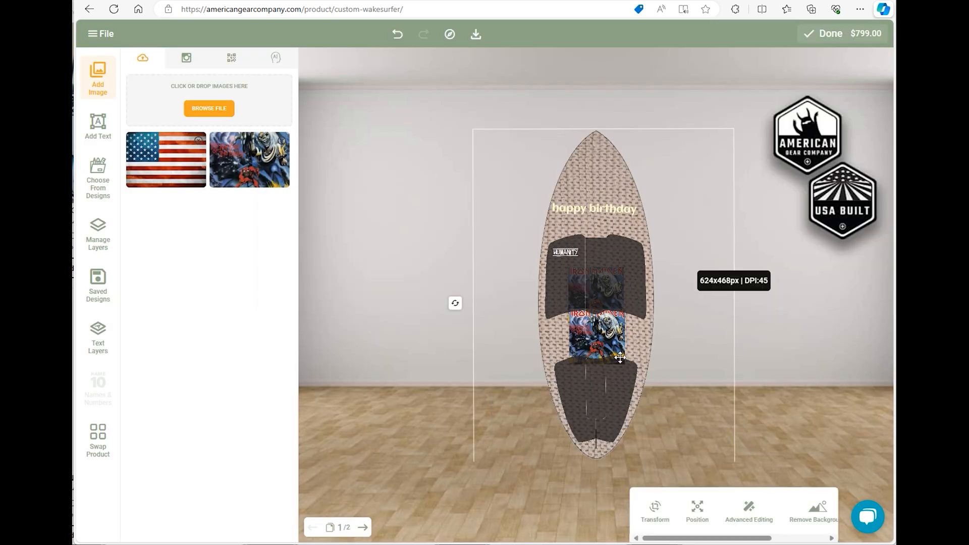
left_click(609, 343)
left_click_drag(610, 341, 605, 192)
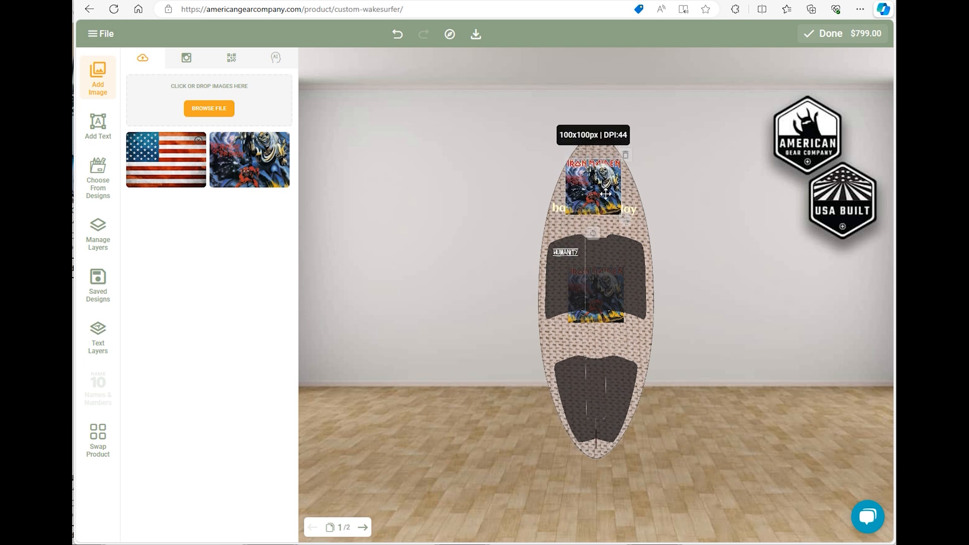
left_click(606, 224)
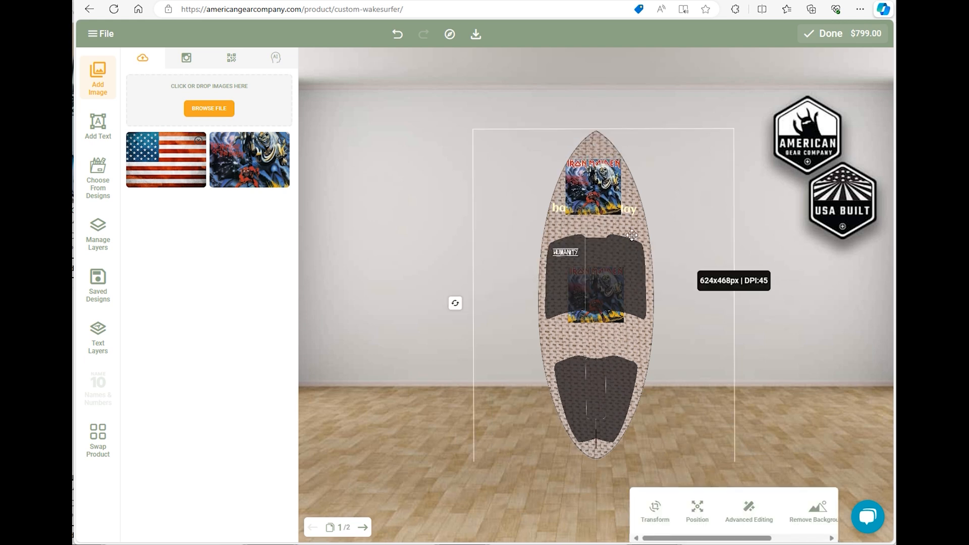
left_click_drag(604, 182, 605, 196)
Lock the "happy birthday" and fabric47 layers, and delete the duplicate Iron Maiden image in the middle of the board.
left_click(100, 238)
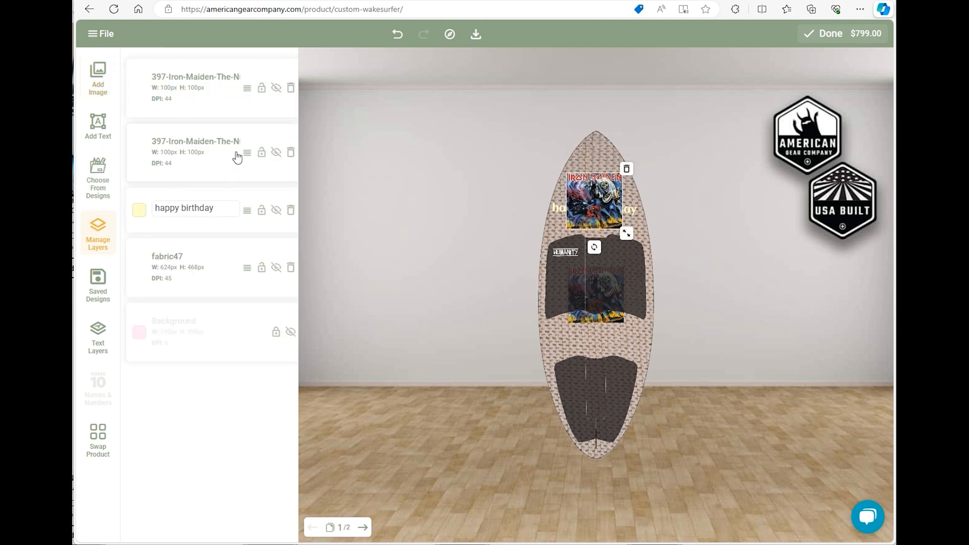
left_click(264, 214)
left_click(263, 269)
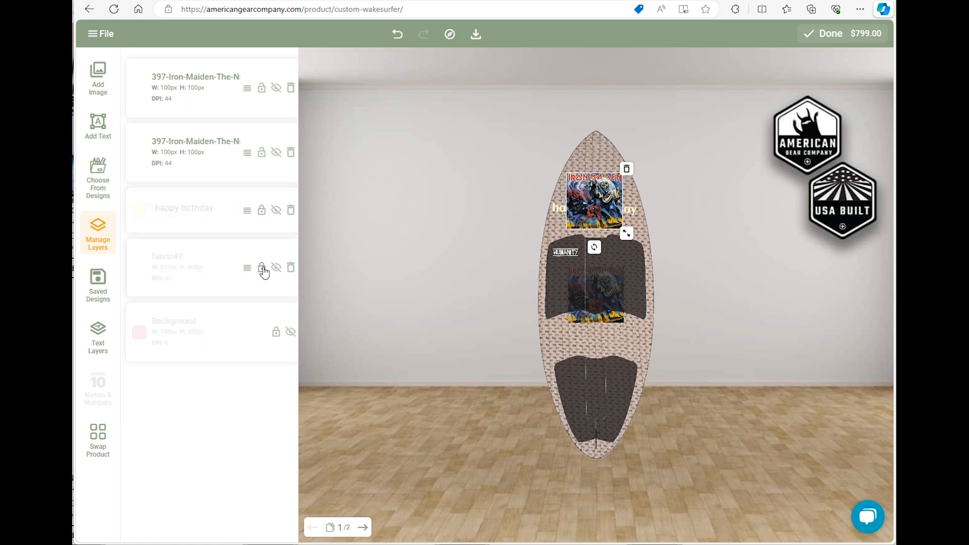
left_click(651, 342)
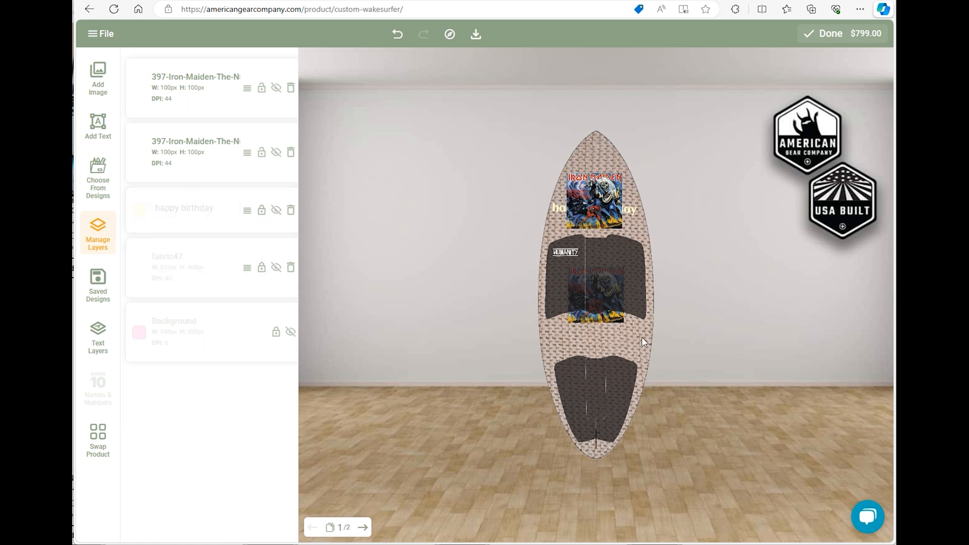
left_click(609, 322)
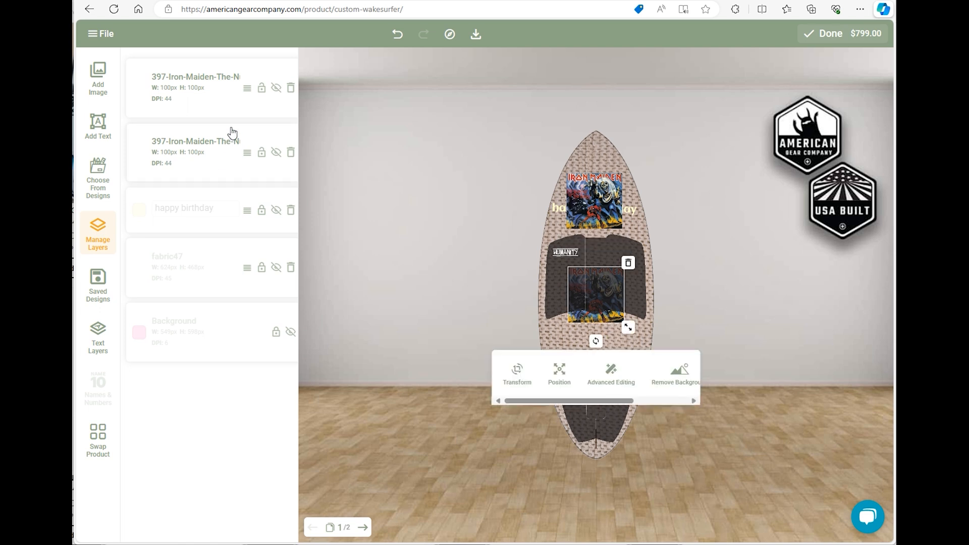
left_click(291, 89)
Shift the Iron Maiden image slightly towards the nose and move its layer beneath the "happy birthday" text.
left_click_drag(597, 316, 598, 216)
left_click_drag(595, 223, 601, 215)
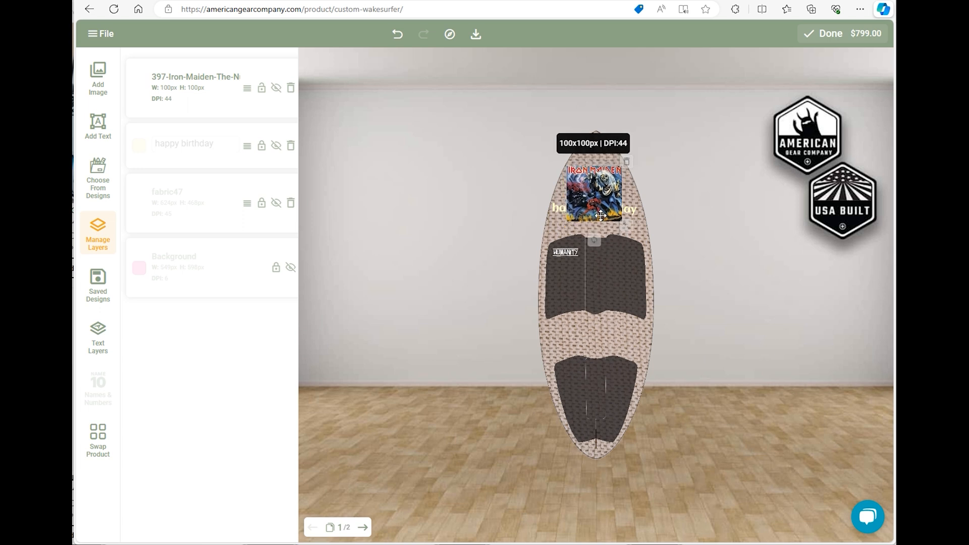
left_click_drag(248, 89, 249, 156)
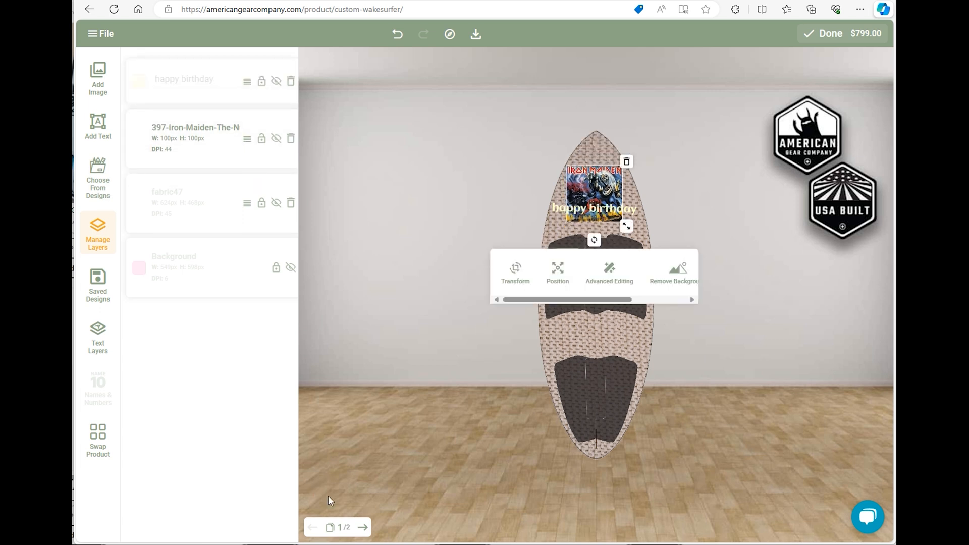
Switch to the board's second view and add the uploaded Iron Maiden image to it.
left_click(365, 528)
left_click(313, 527)
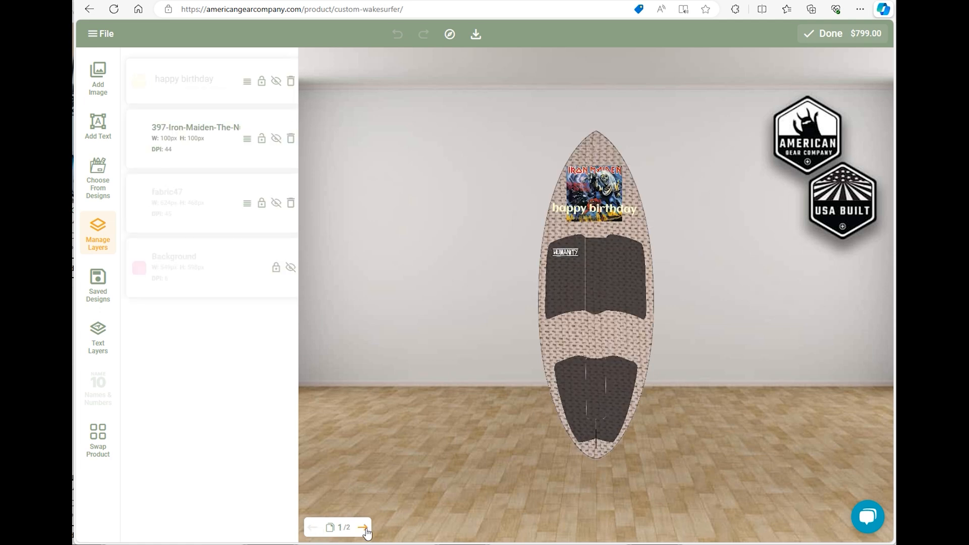
left_click(364, 528)
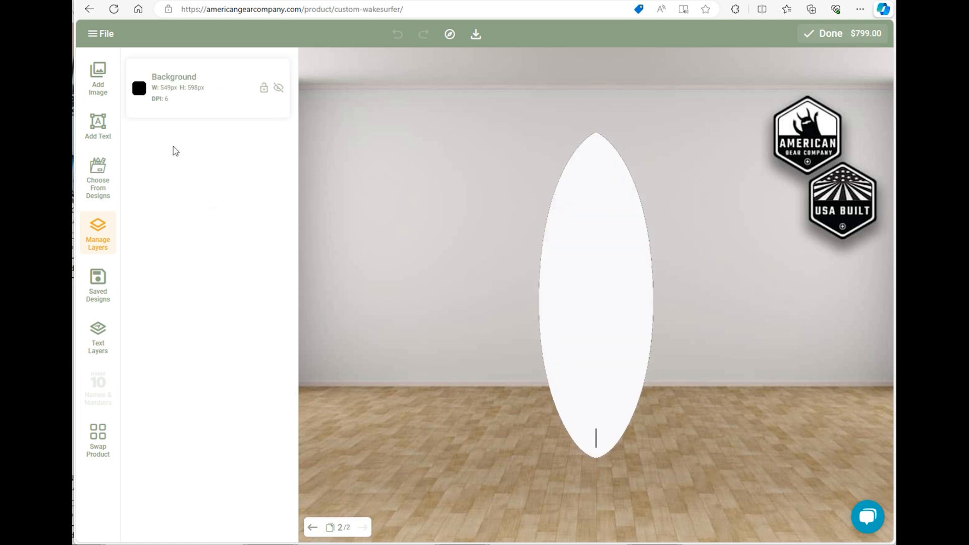
left_click(98, 78)
left_click(398, 209)
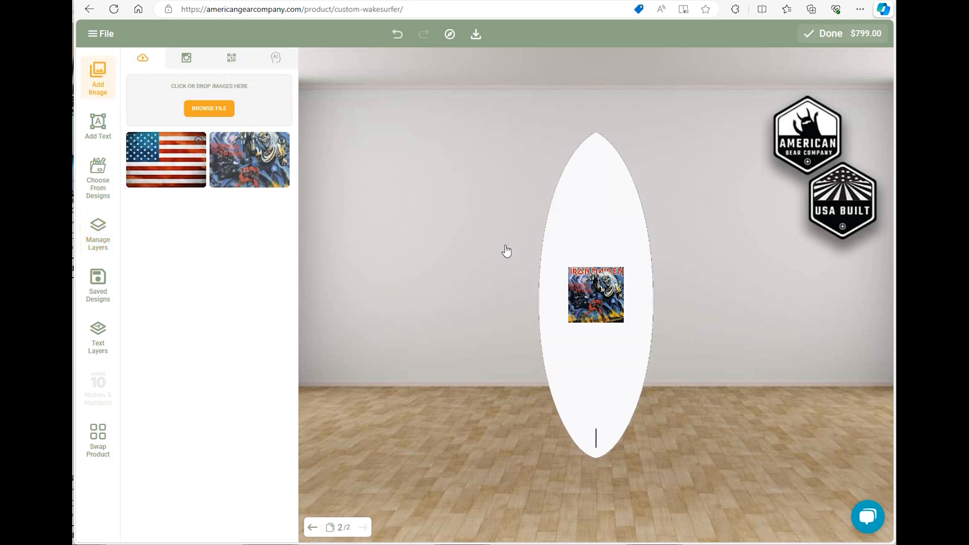
Enlarge the Iron Maiden image to about 520 by 520 px and position it over the board, leaving only the nose uncovered.
left_click_drag(628, 326, 718, 465)
left_click_drag(586, 378, 555, 387)
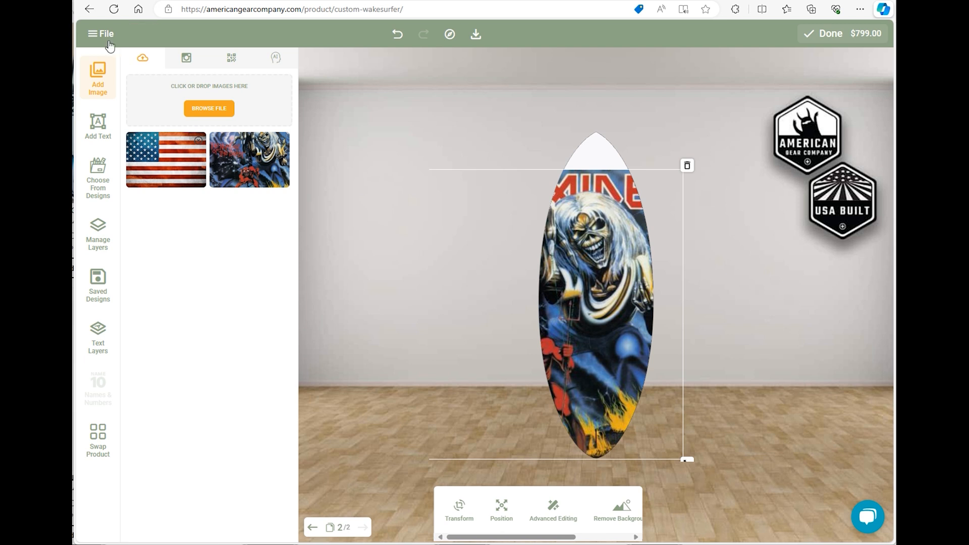
left_click(739, 153)
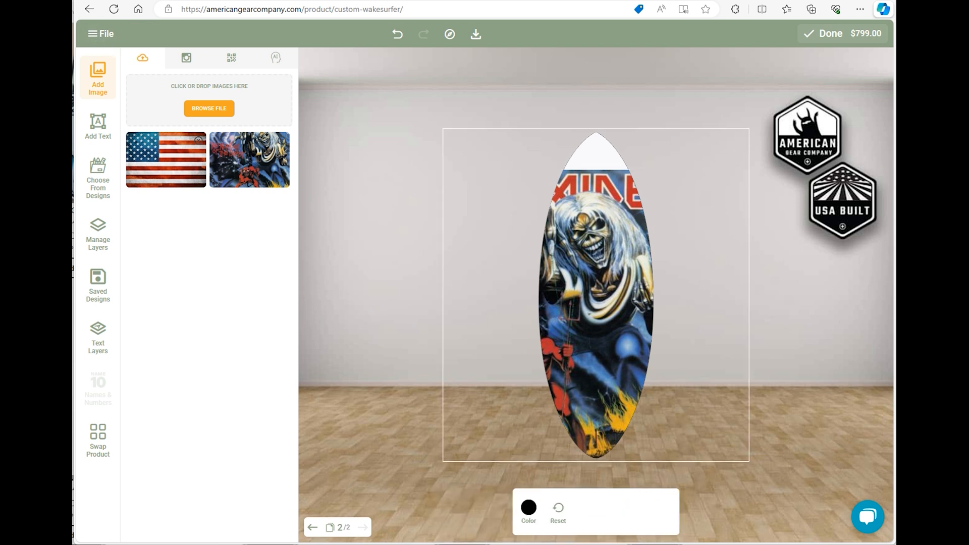
Enable the Zoom option and, in the magnified view, shift the Iron Maiden image slightly towards the board's tail.
left_click(92, 34)
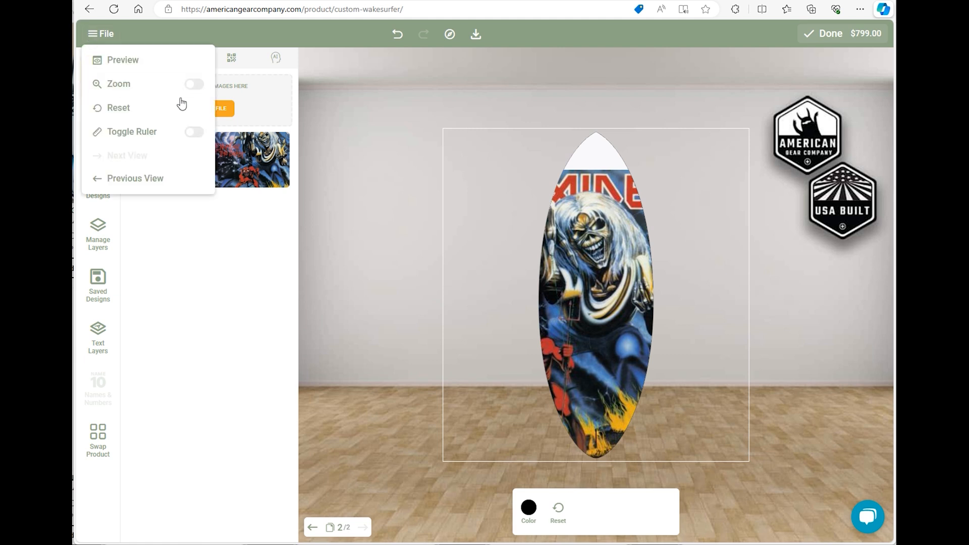
left_click(192, 85)
left_click_drag(570, 78, 624, 94)
left_click_drag(624, 178, 626, 204)
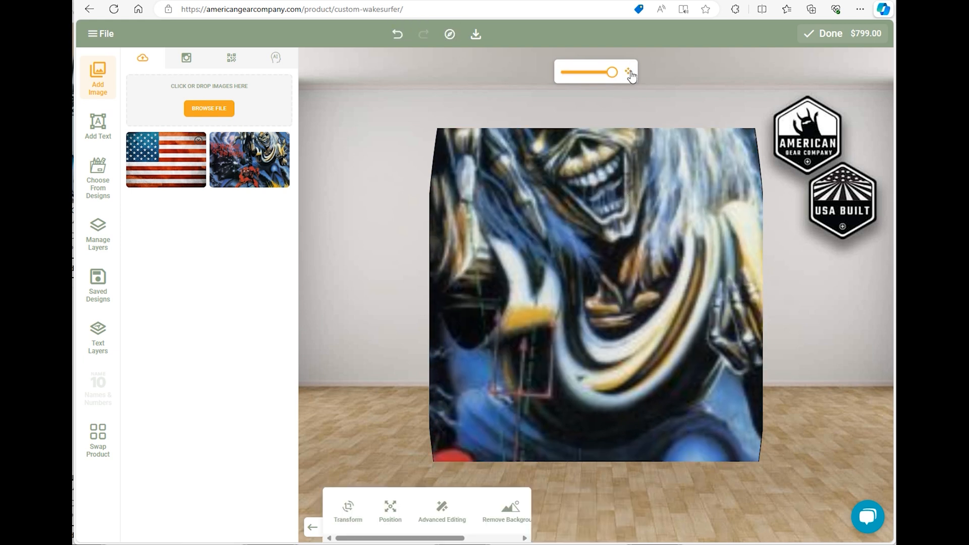
left_click_drag(637, 147, 631, 353)
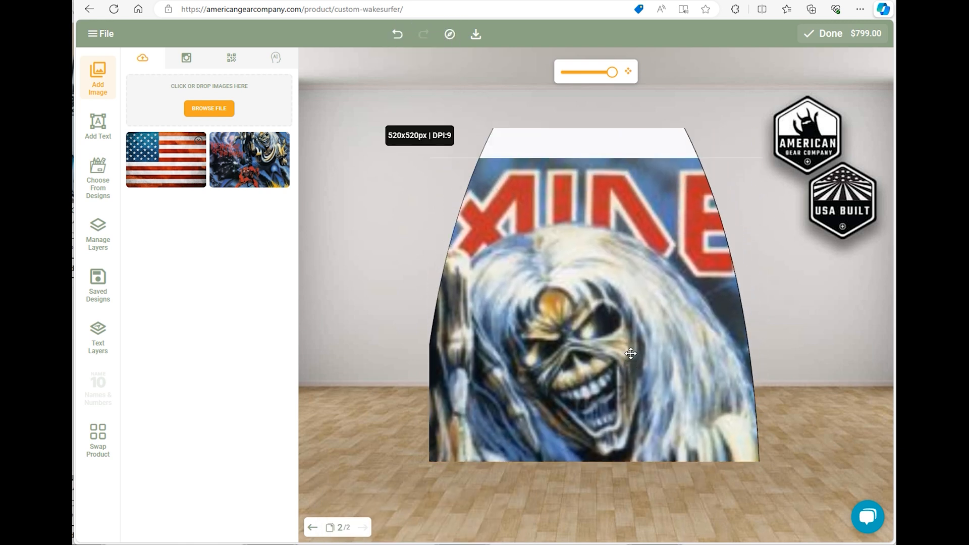
left_click_drag(623, 180, 614, 311)
left_click_drag(613, 260, 606, 136)
left_click_drag(612, 72, 566, 72)
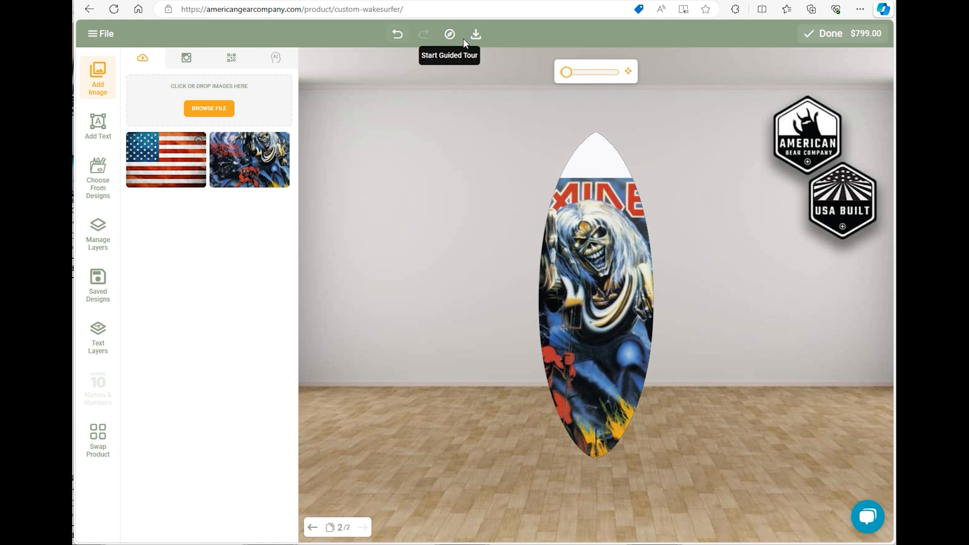
Finish the design to add the custom wakesurfer to the cart, and remove the Retro Arcade item from the cart.
left_click(822, 31)
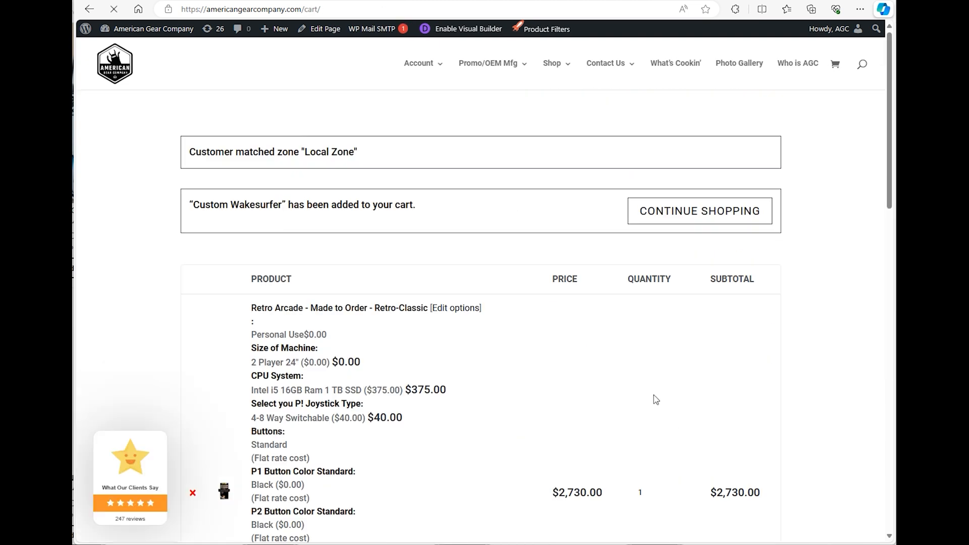
scroll(219, 301, "down", 3)
left_click(192, 351)
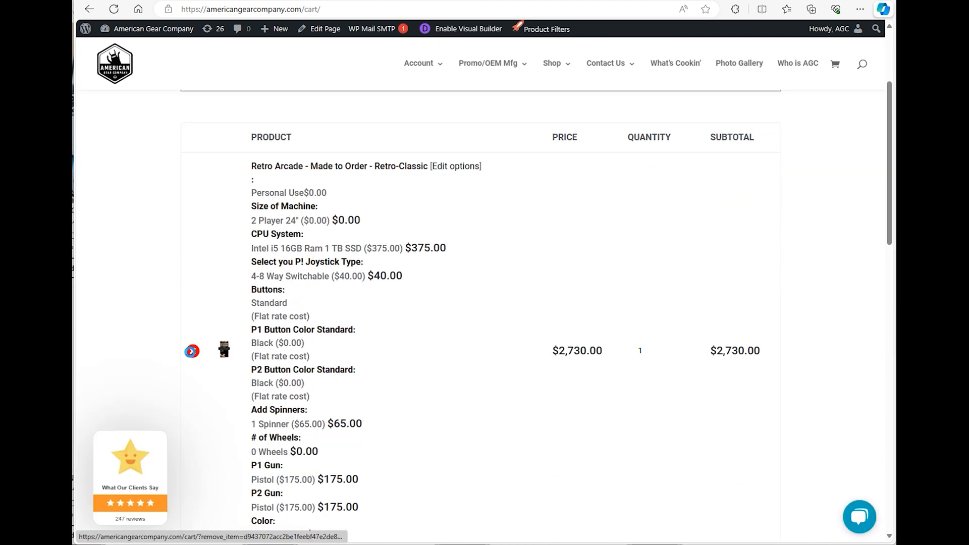
Reopen the Custom Wakesurfer - Grater from the cart for re-editing and start the designer.
scroll(405, 294, "down", 5)
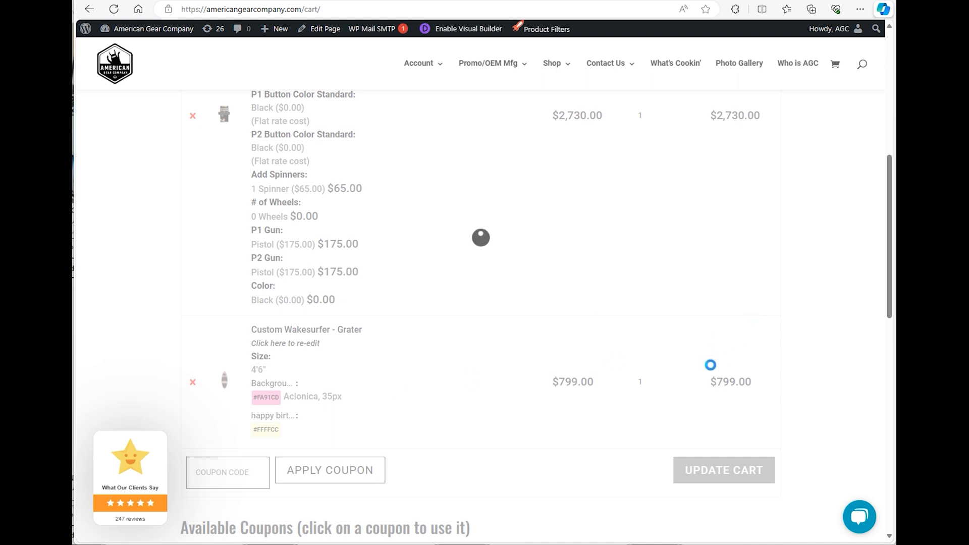
scroll(711, 365, "down", 1)
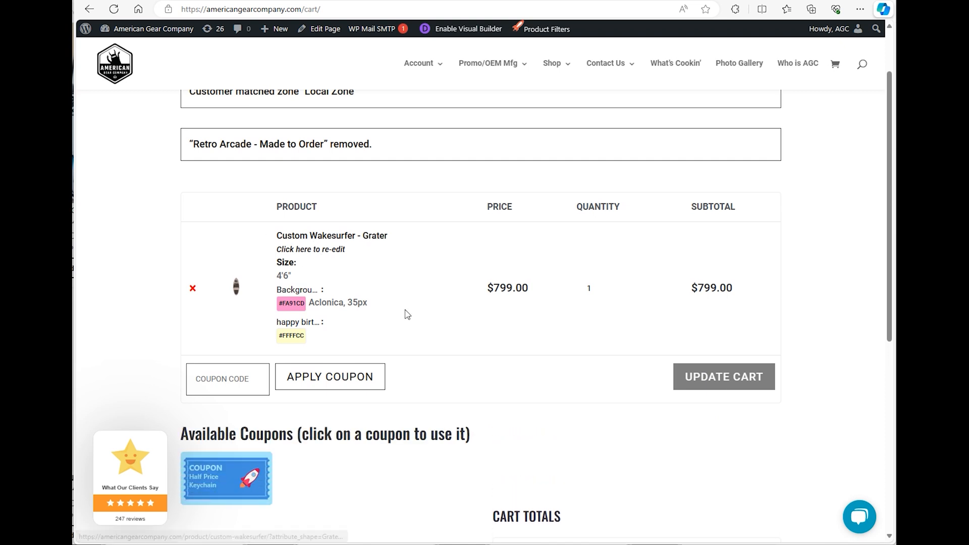
left_click(327, 252)
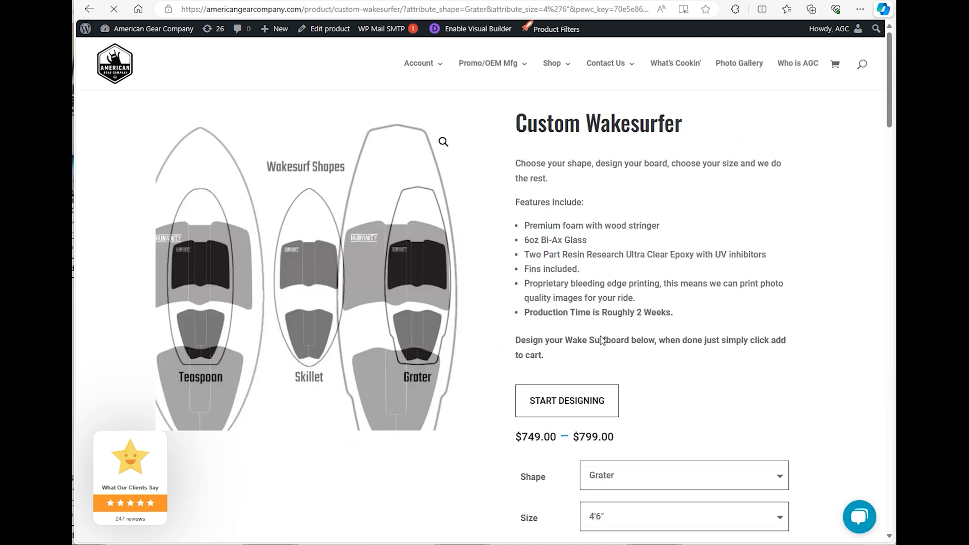
left_click(557, 413)
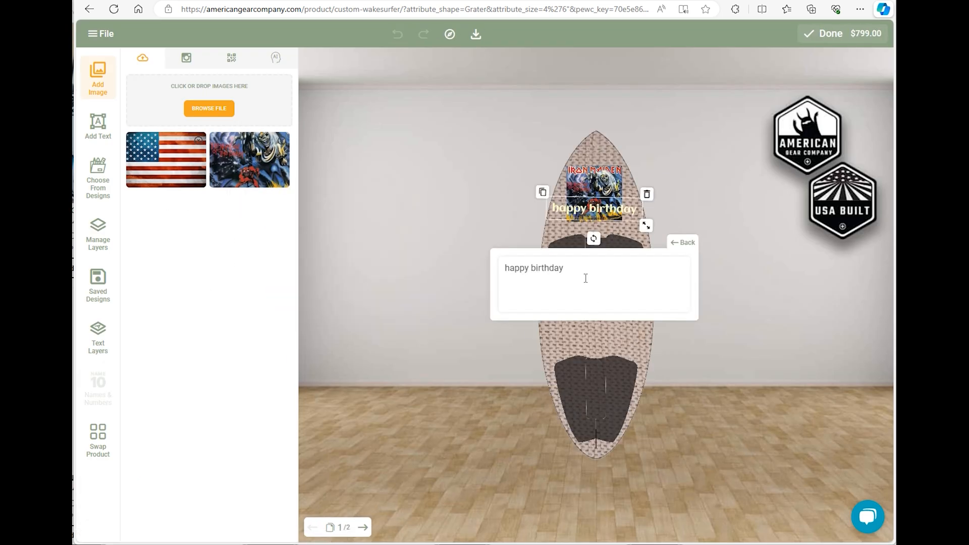
Show the saved designs, and preview both sides of the board before returning to the designer.
left_click(83, 283)
mouse_move(247, 155)
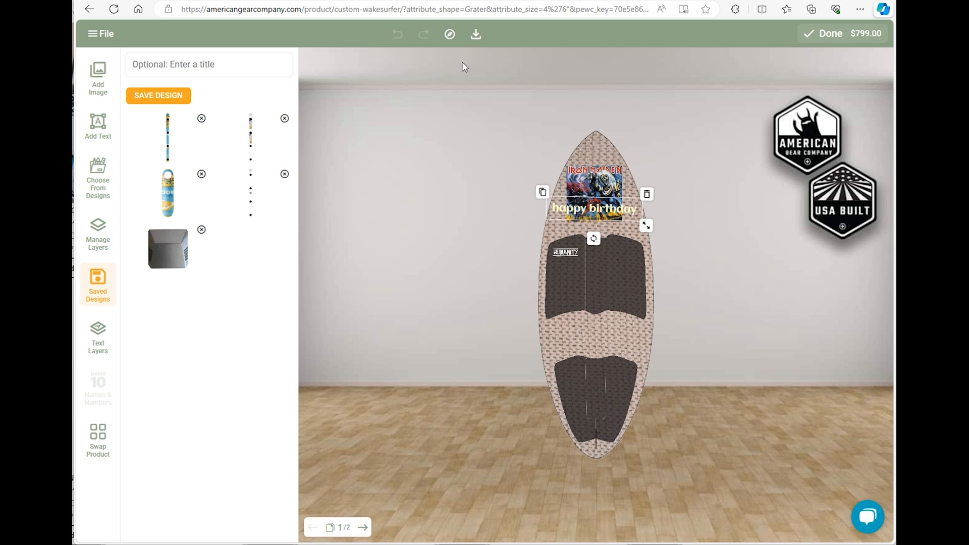
left_click(91, 39)
mouse_move(131, 209)
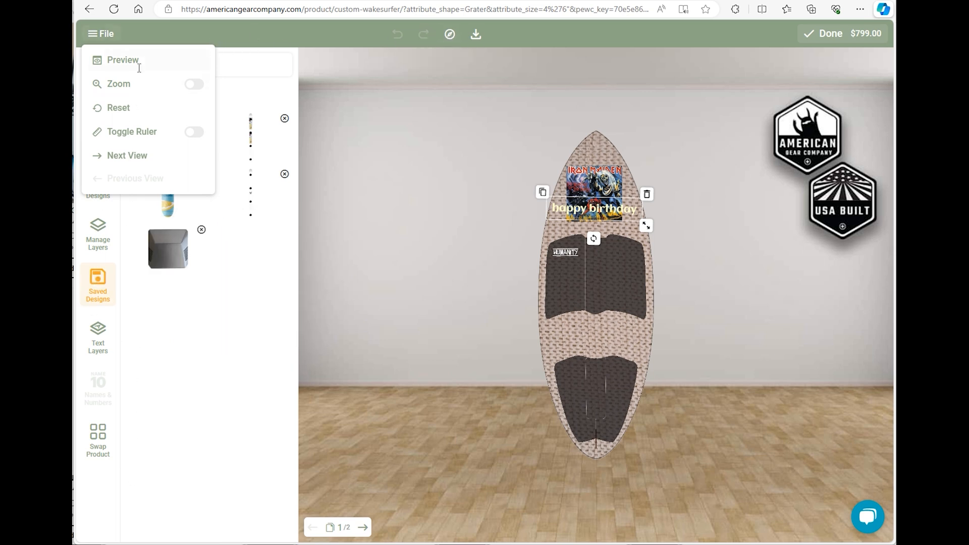
left_click(109, 65)
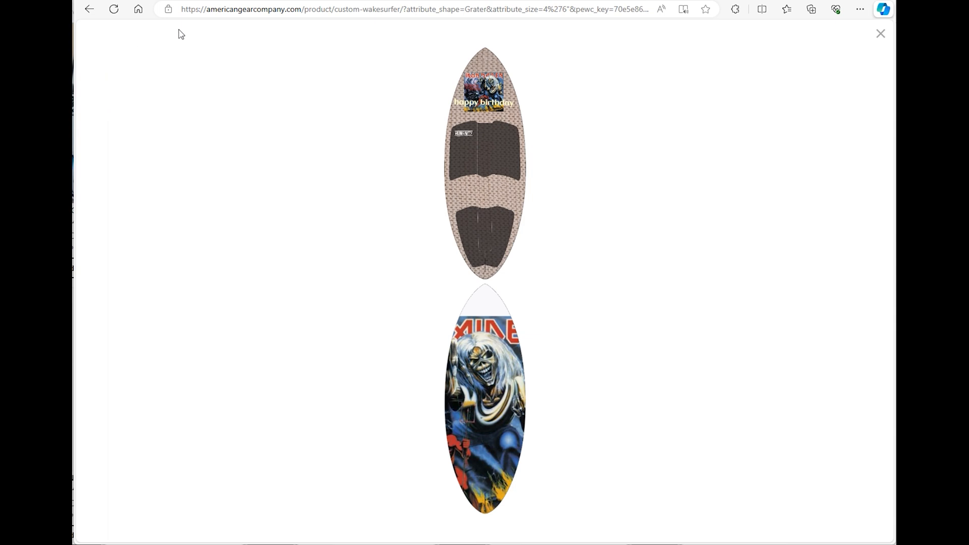
left_click(881, 34)
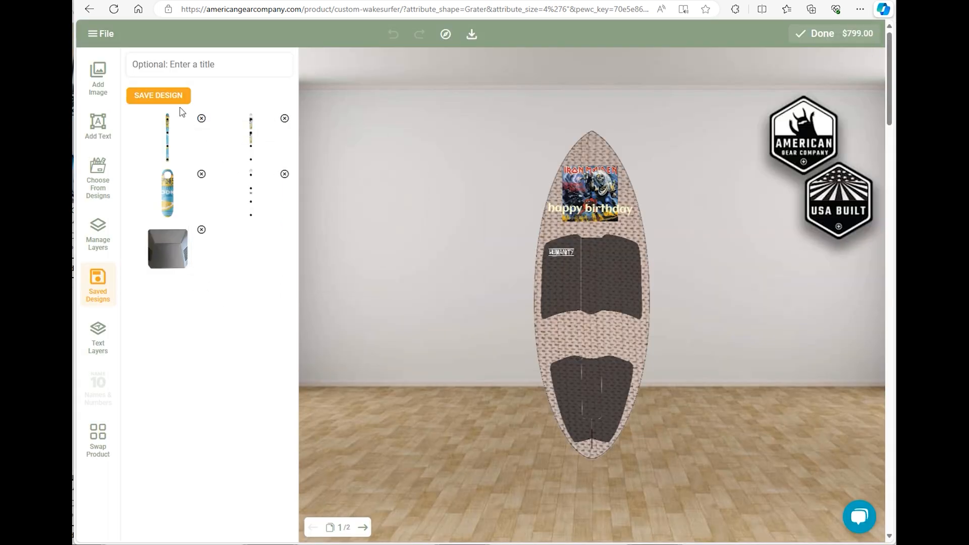
Save the current wakesurfer design without a title and finish the re-edited design.
left_click(167, 101)
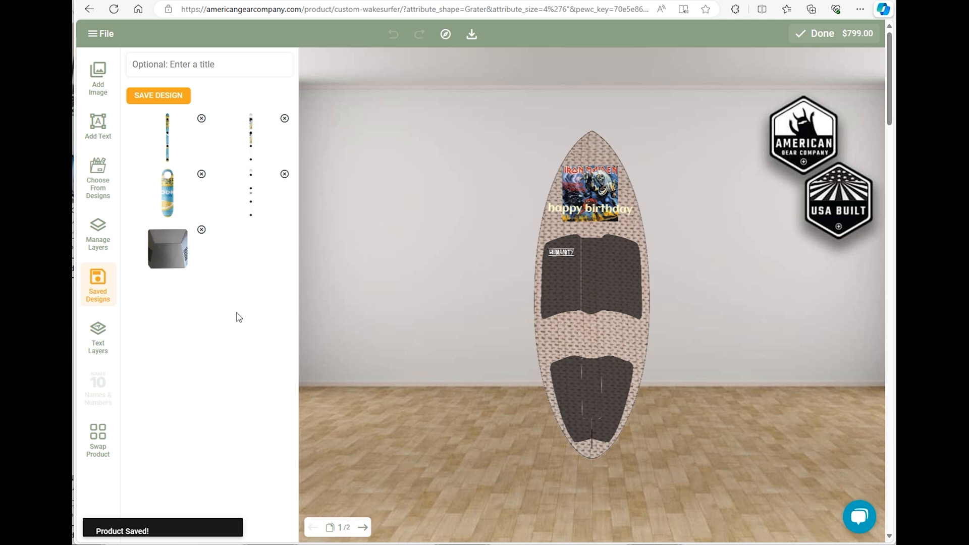
left_click(95, 183)
left_click(108, 293)
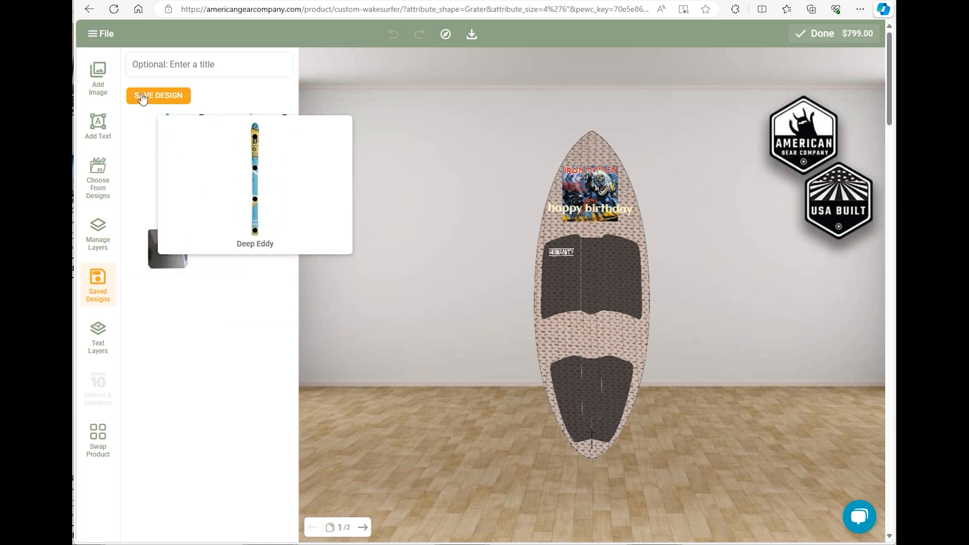
left_click(106, 183)
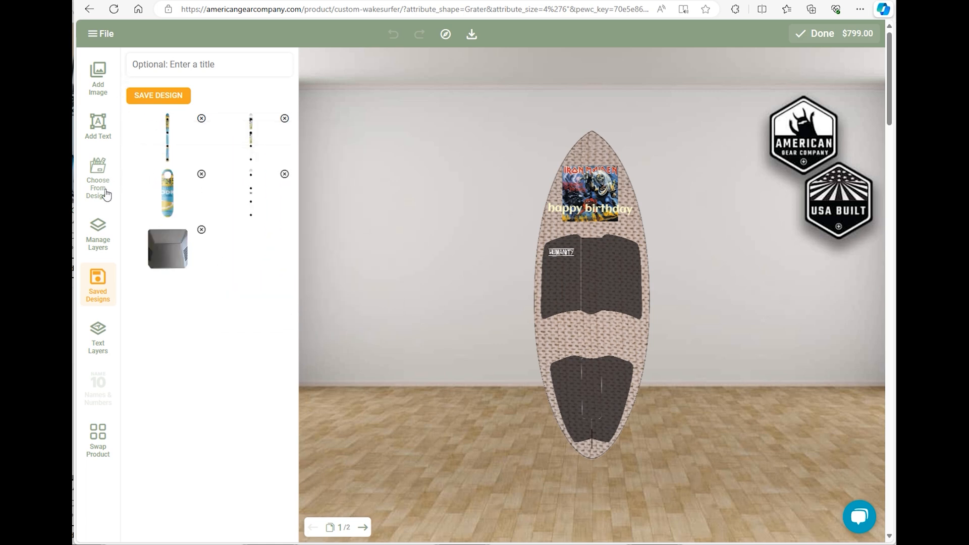
left_click(815, 35)
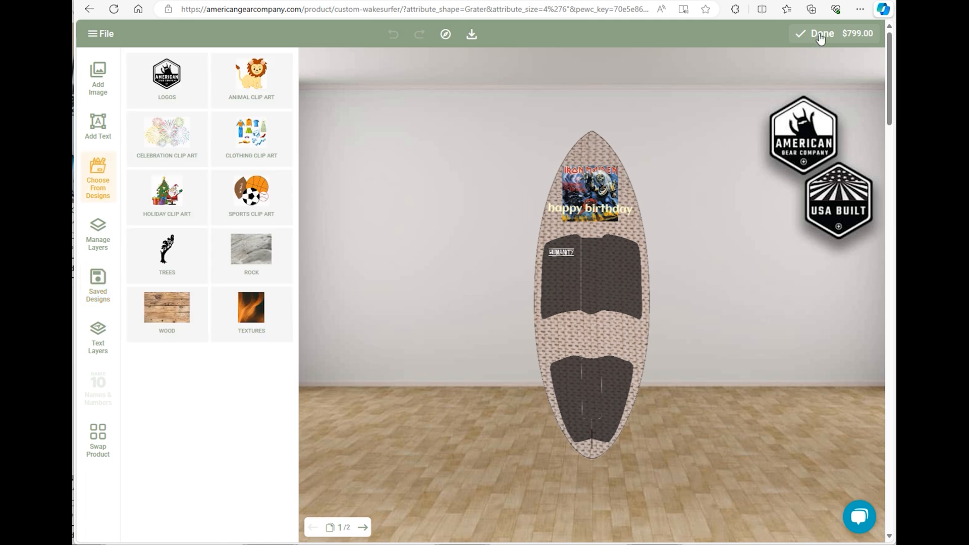